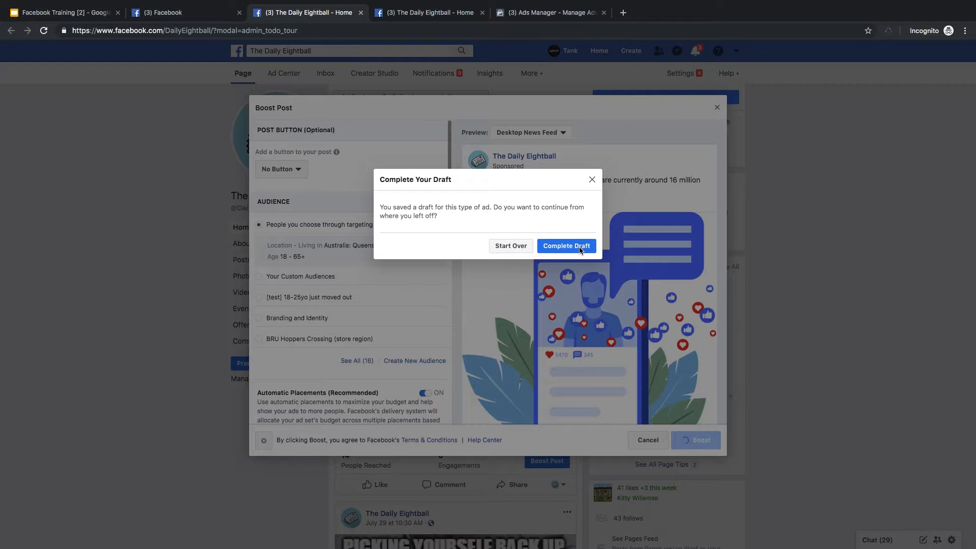
Continue from the saved ad draft and add a Learn More button to the boosted post.
left_click(540, 251)
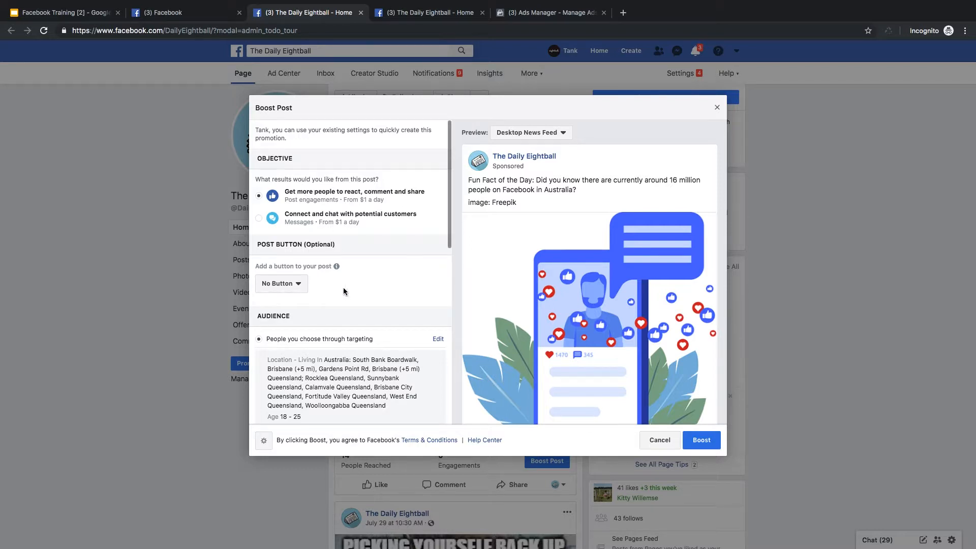
left_click(288, 285)
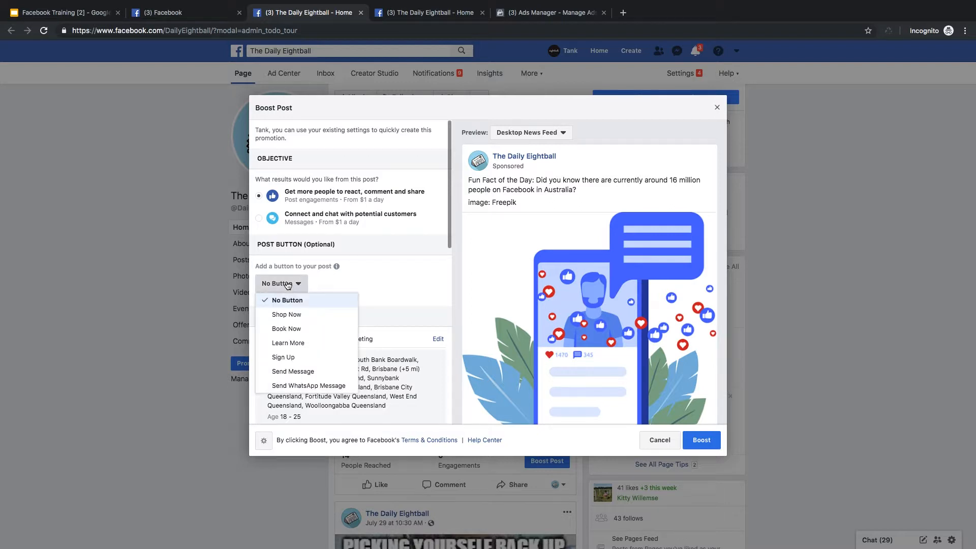
left_click(301, 344)
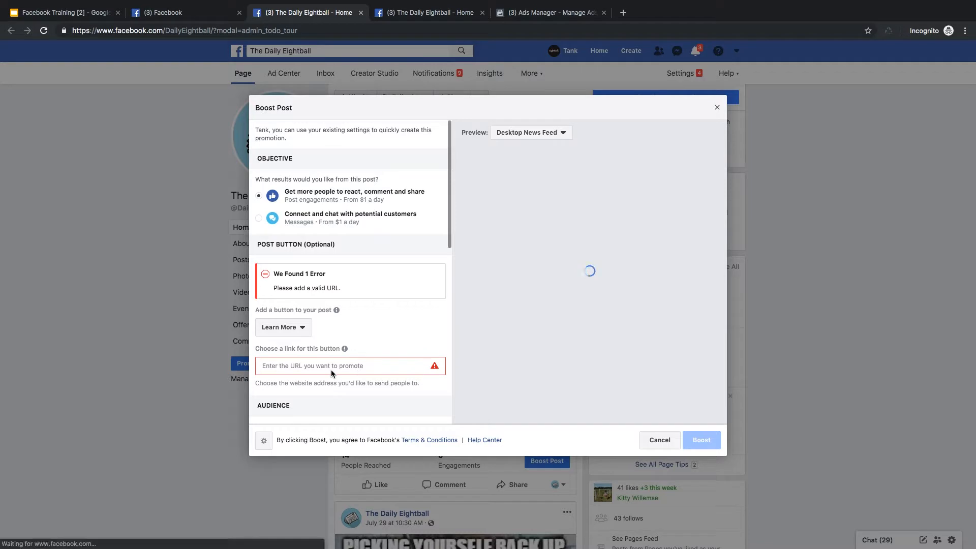
left_click(359, 366)
type("ww.wex")
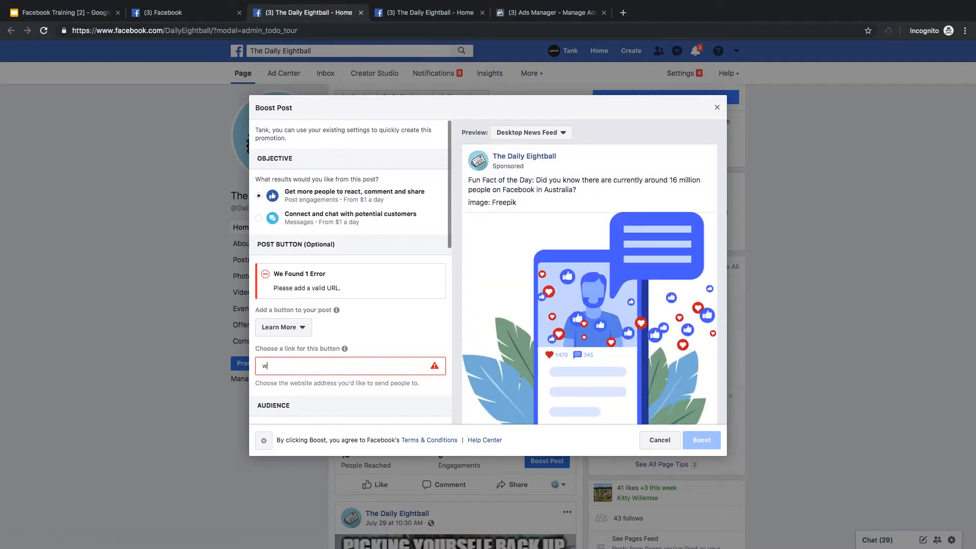
key("BackSpace")
key("BackSpace")
key("BackSpace")
key("BackSpace")
type("w.example.com.au")
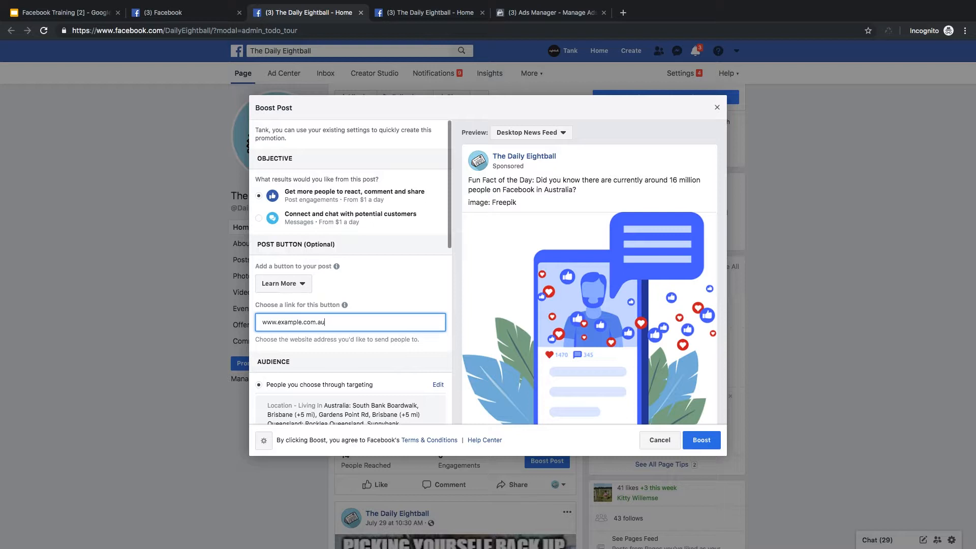
left_click(412, 293)
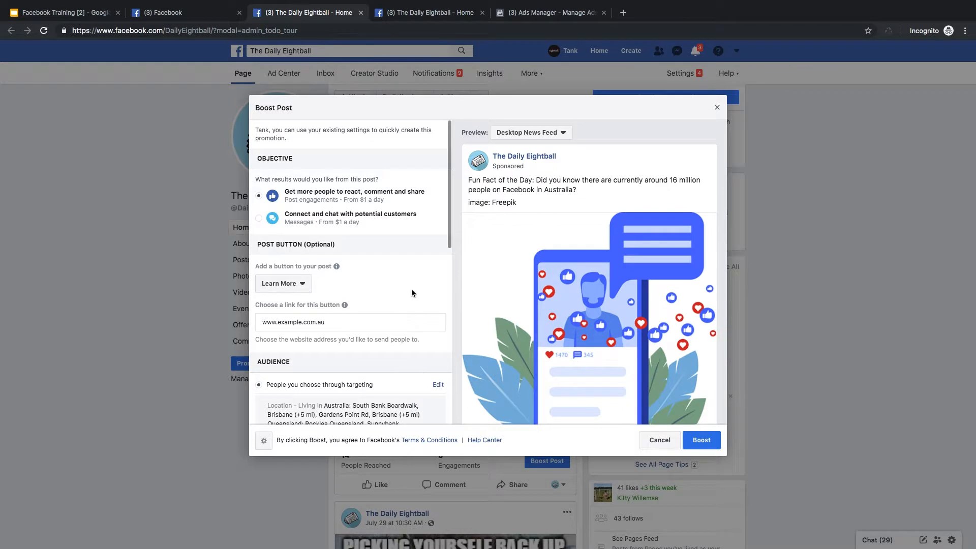
Choose the saved audience "[test] 18-25yo just moved out" for the boosted post.
scroll(412, 292, "down", 2)
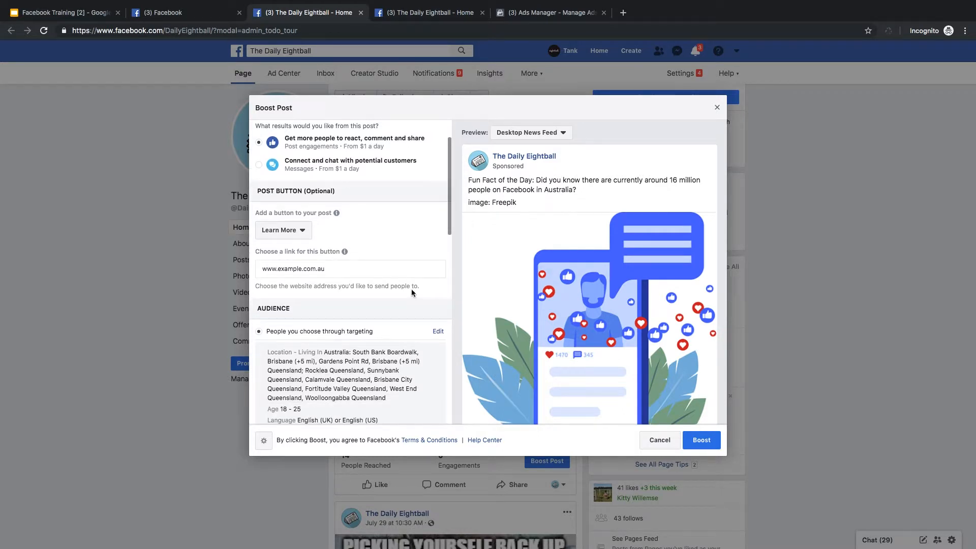
scroll(412, 292, "down", 1)
scroll(412, 292, "down", 2)
scroll(412, 291, "down", 3)
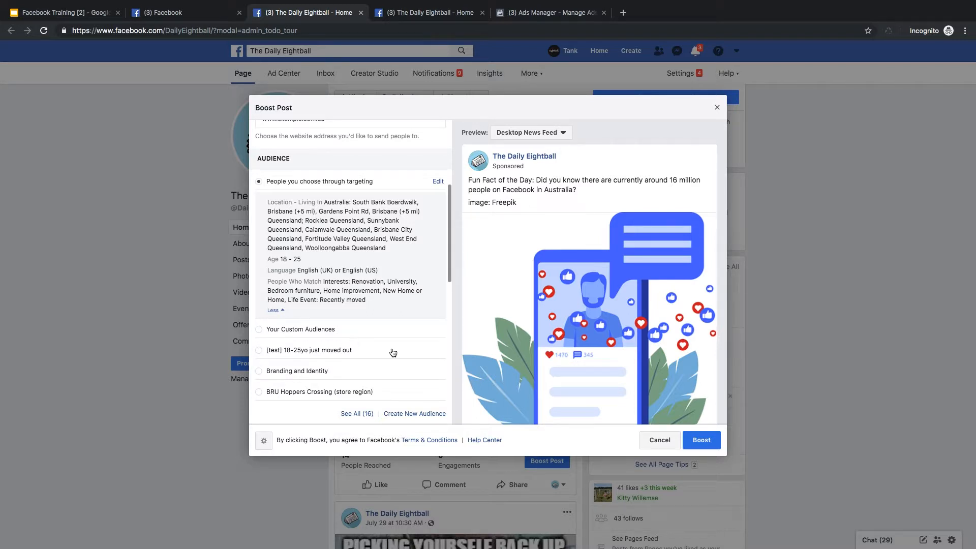
scroll(391, 354, "down", 1)
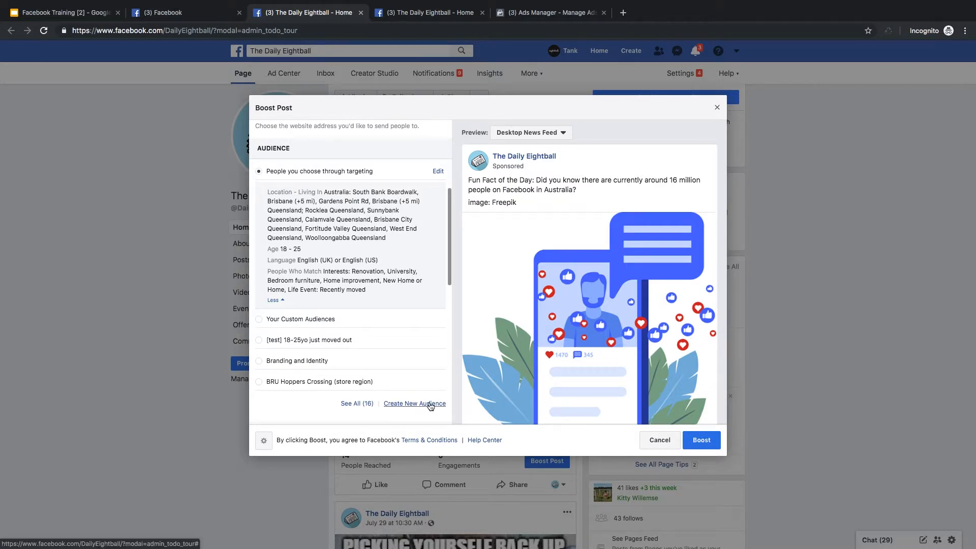
left_click(426, 341)
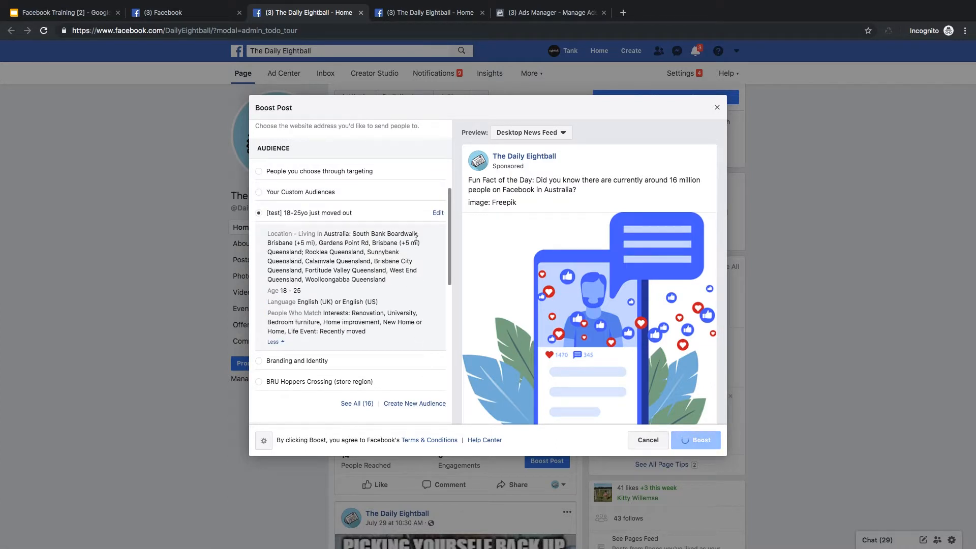
Open the selected audience for editing and examine its name, gender, age and location settings.
left_click(437, 214)
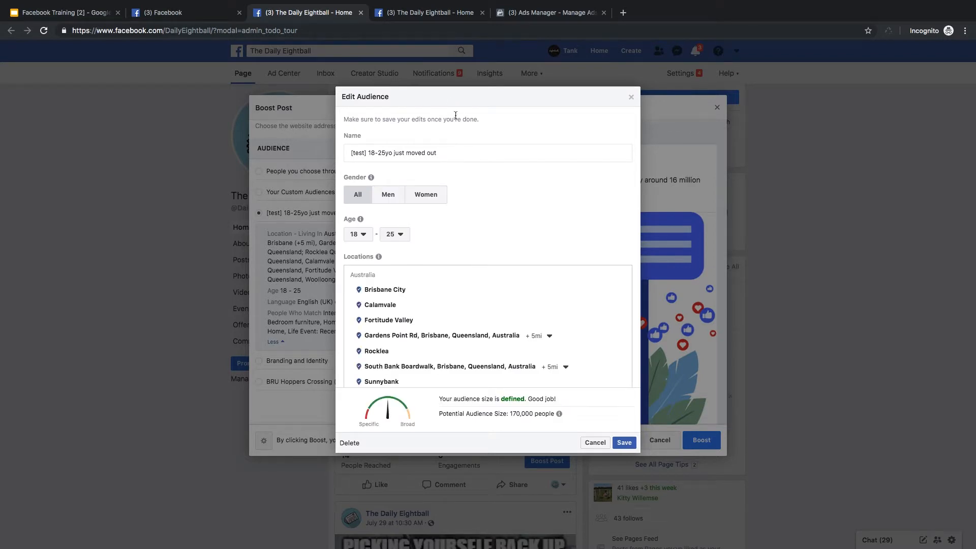
left_click(457, 149)
key("ctrl+a")
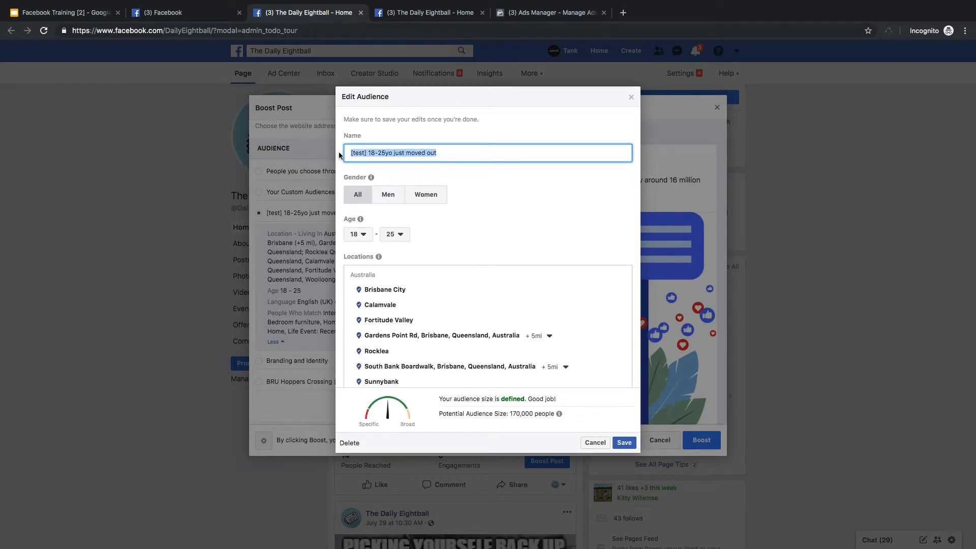
left_click(462, 155)
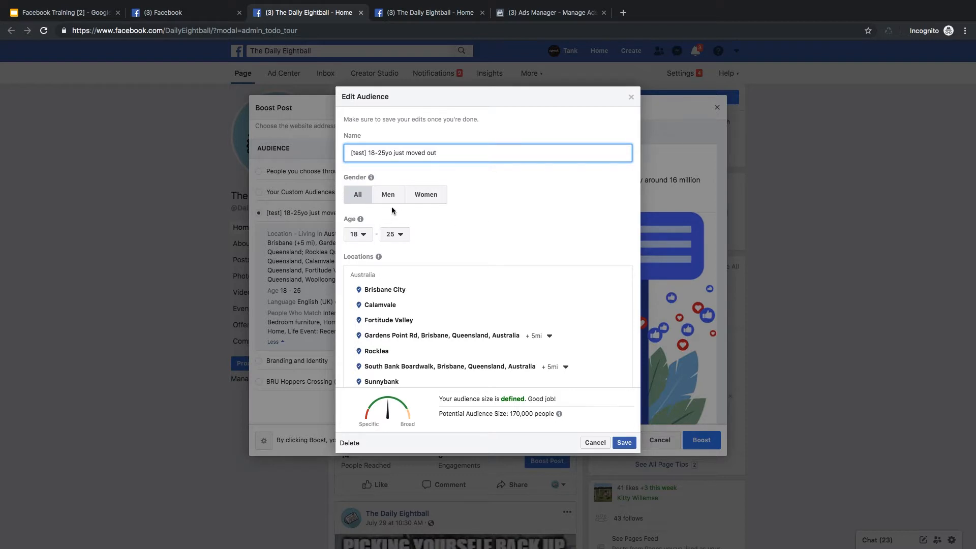
mouse_move(379, 256)
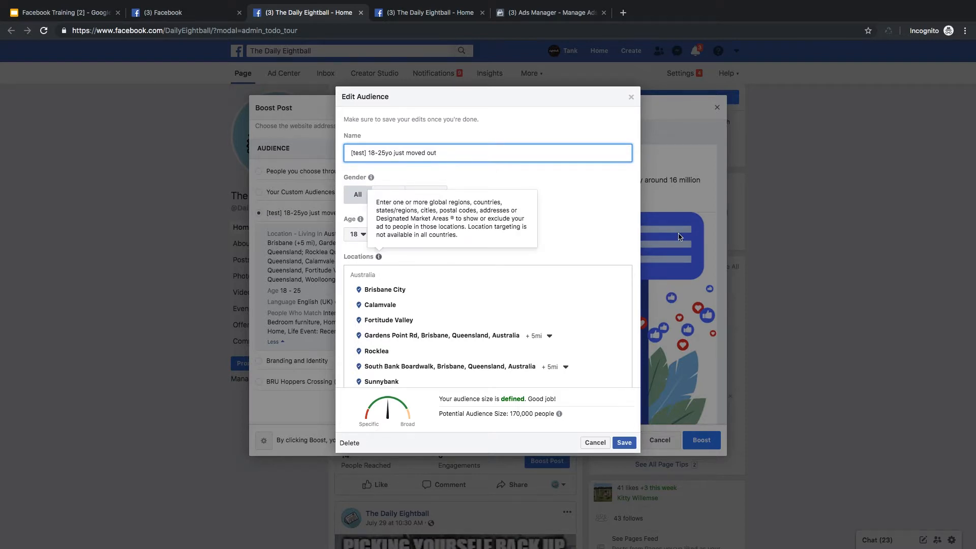
left_click(589, 232)
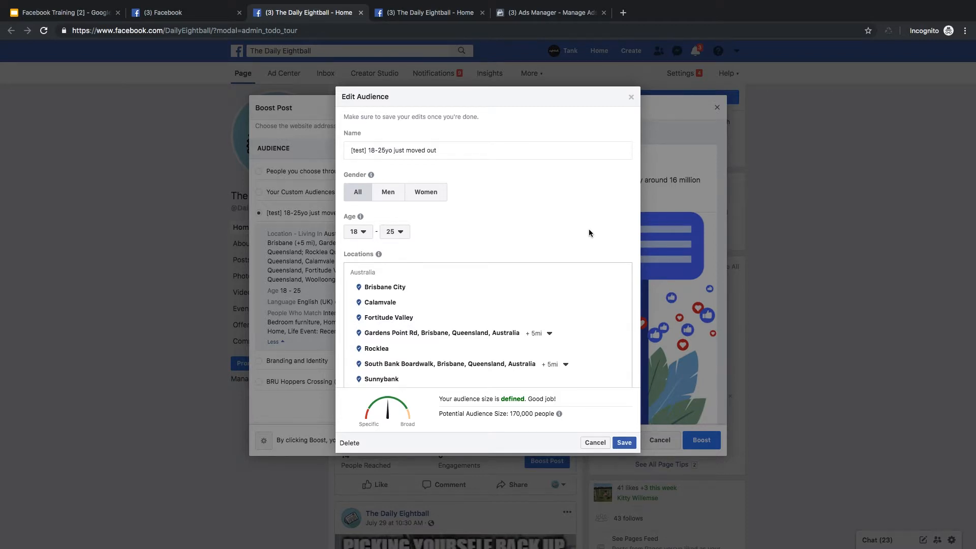
scroll(589, 232, "down", 3)
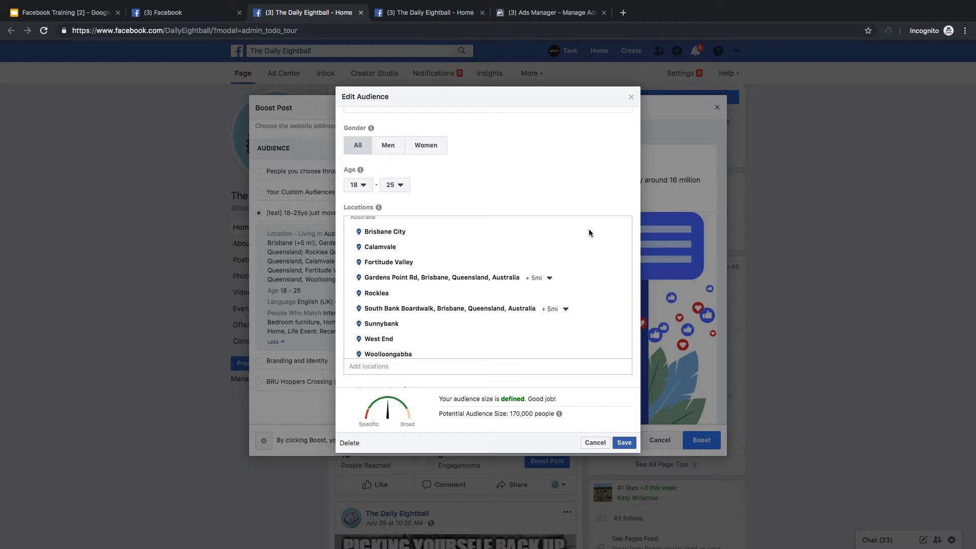
scroll(589, 229, "down", 1)
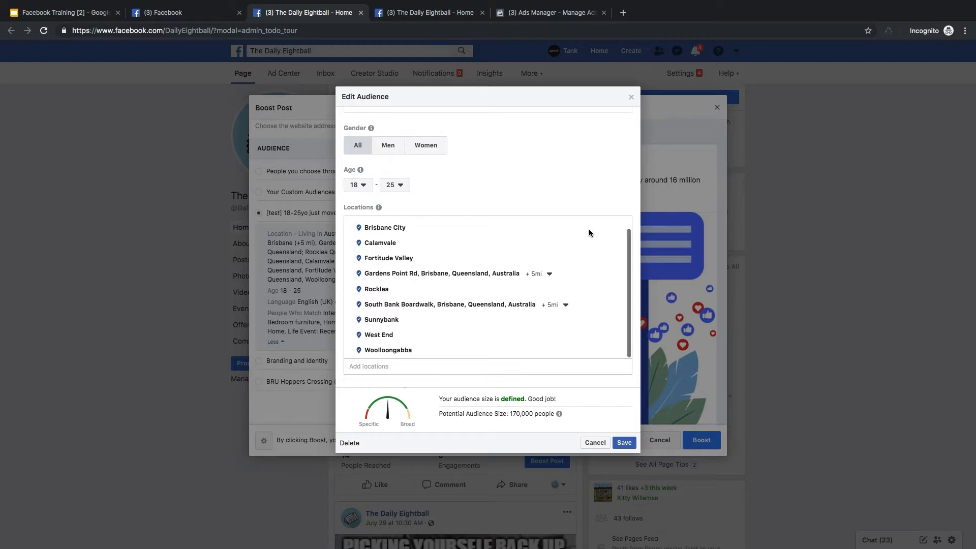
left_click(426, 371)
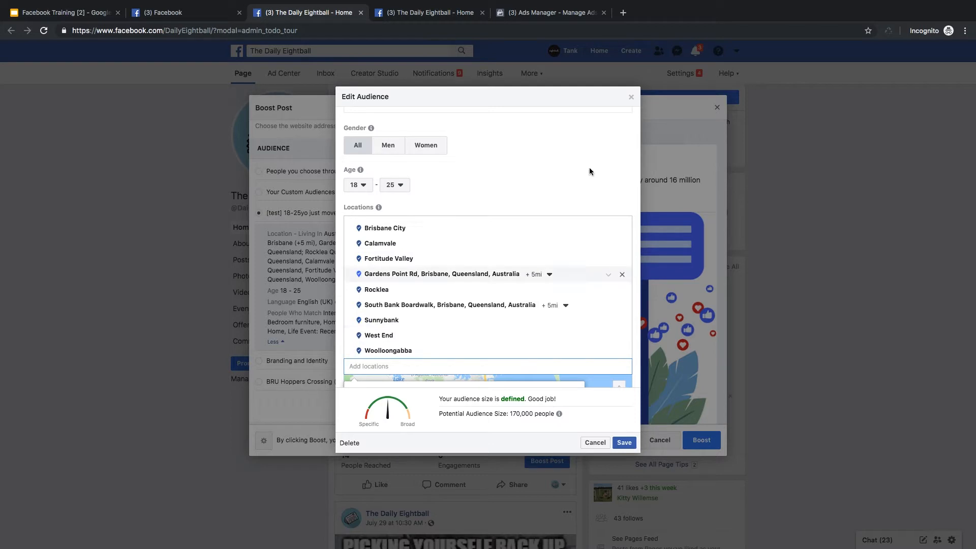
Examine the audience's location map and detailed targeting criteria, and close the audience editor without saving.
scroll(557, 274, "down", 1)
scroll(580, 189, "down", 5)
scroll(584, 188, "down", 2)
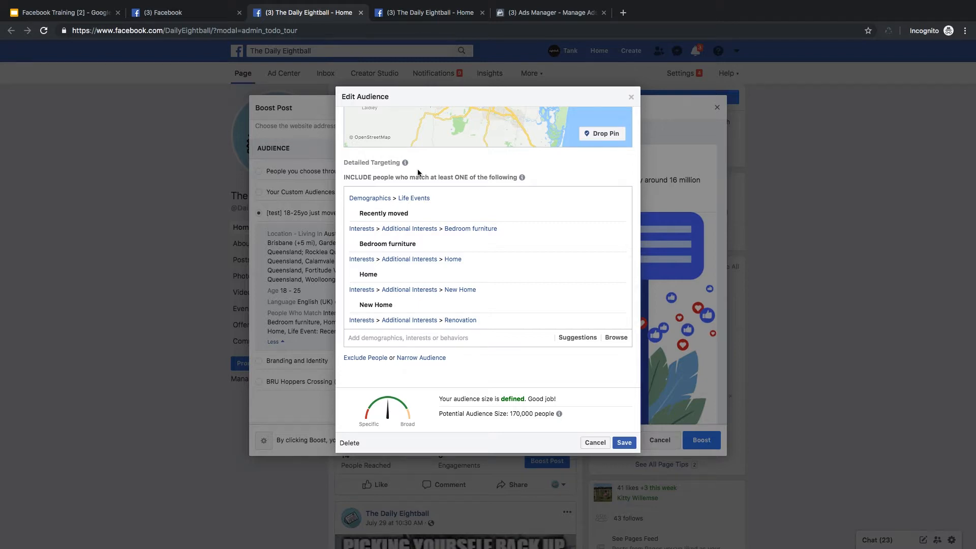
scroll(422, 198, "down", 1)
scroll(379, 201, "up", 1)
mouse_move(456, 258)
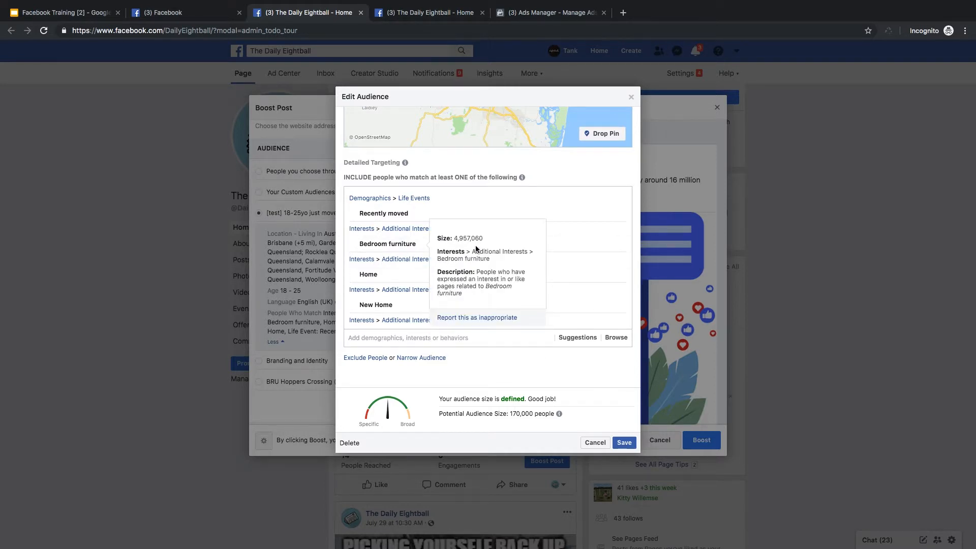
scroll(595, 275, "down", 3)
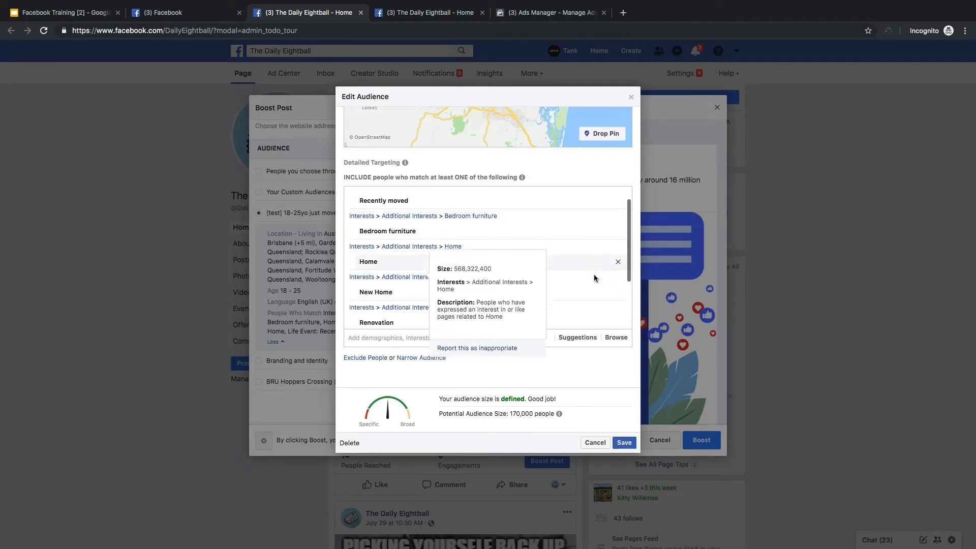
mouse_move(605, 295)
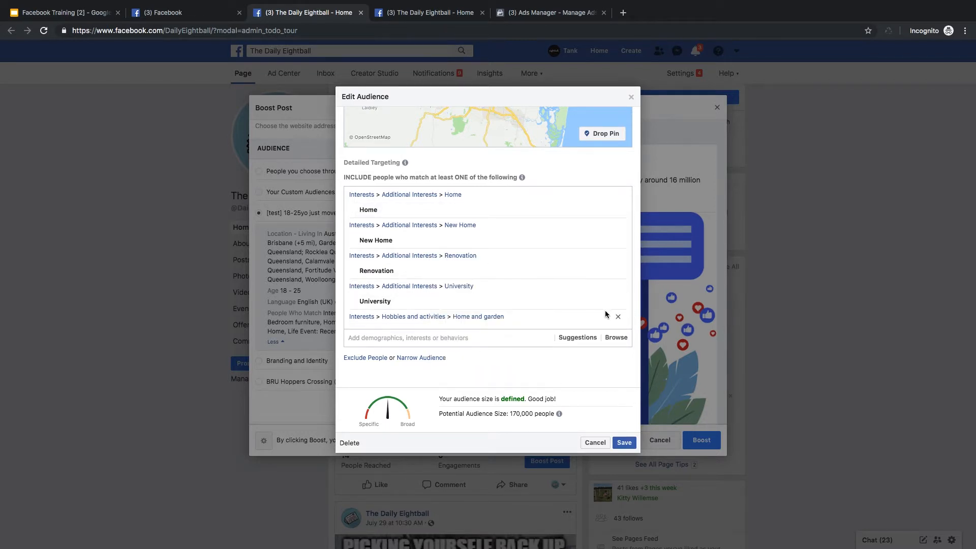
scroll(639, 314, "down", 1)
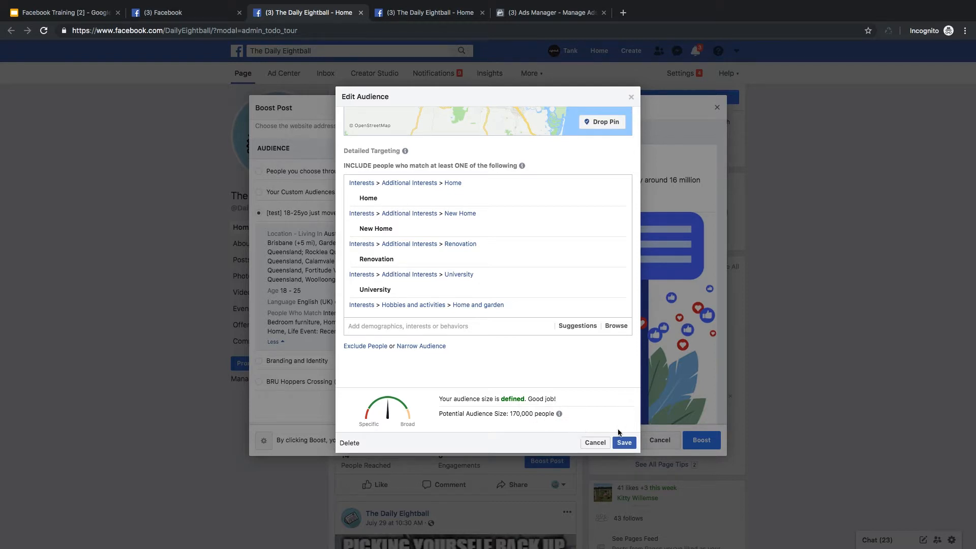
scroll(637, 99, "up", 5)
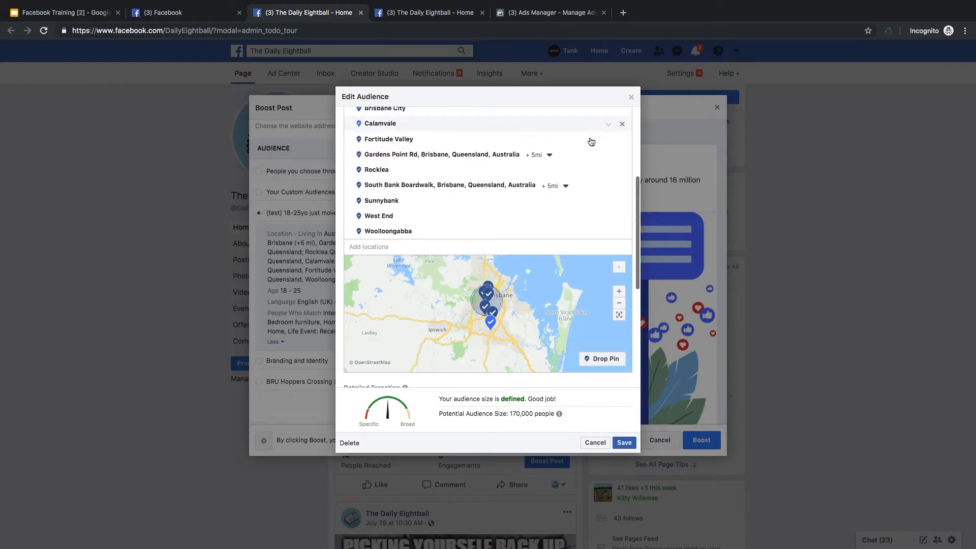
left_click(631, 97)
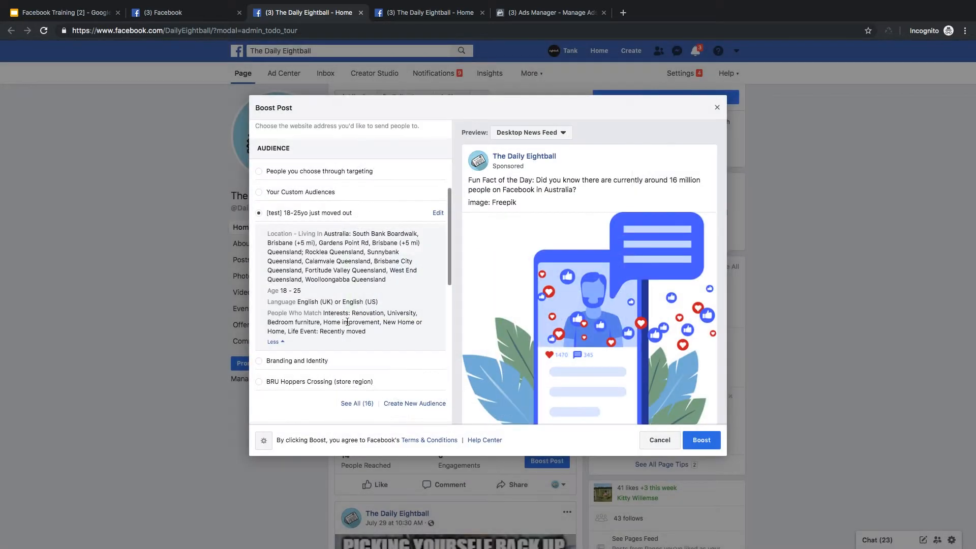
Review the boost's automatic placements, duration, total budget, conversion tracking and payment settings.
scroll(348, 325, "down", 2)
scroll(347, 325, "down", 2)
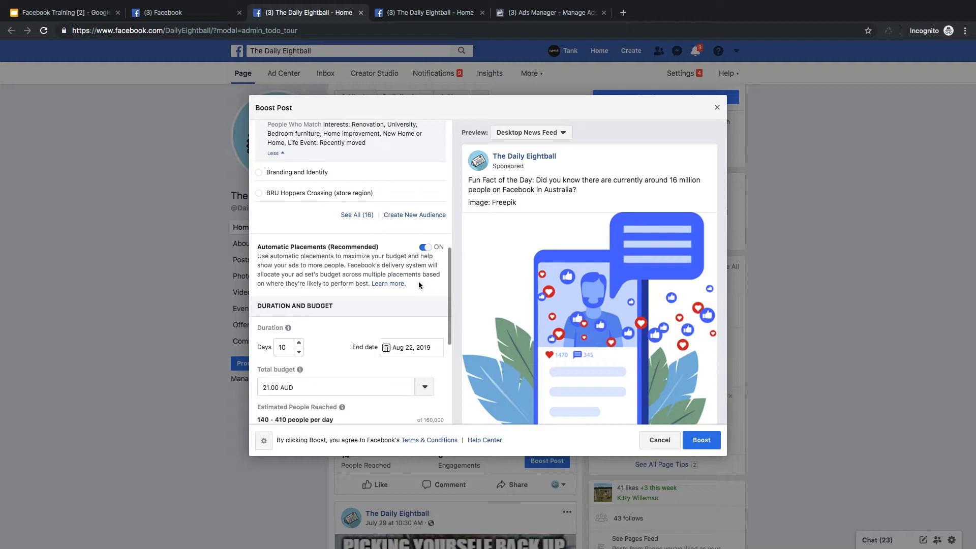
scroll(419, 283, "down", 5)
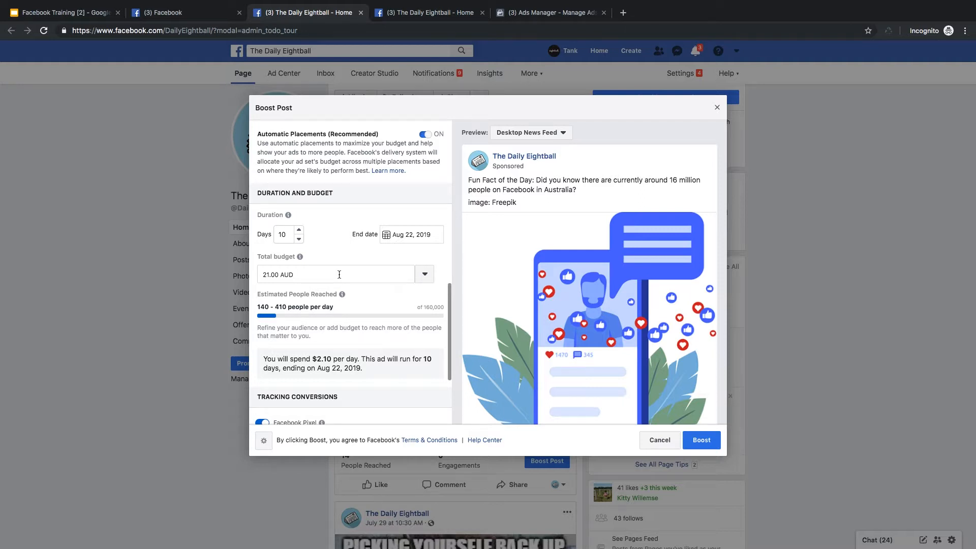
scroll(339, 274, "down", 2)
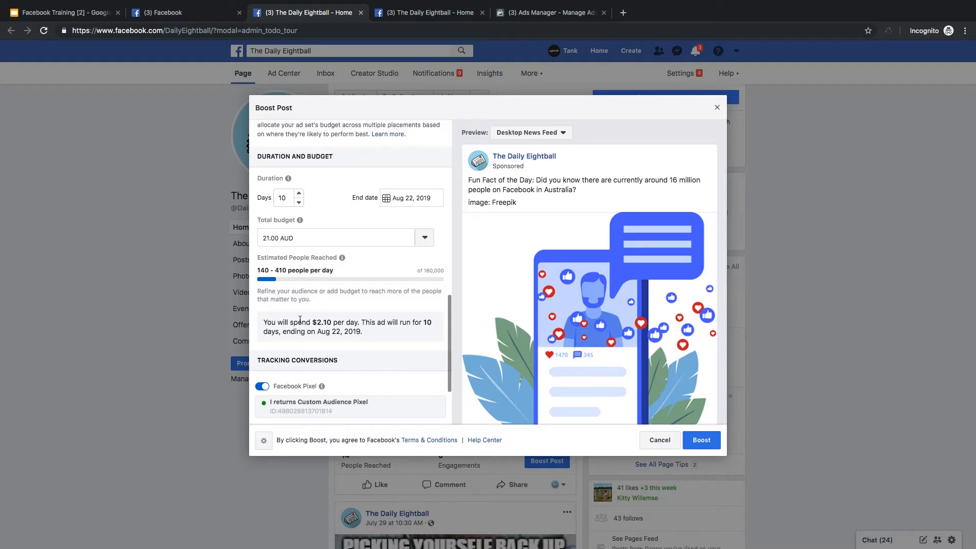
scroll(345, 324, "down", 3)
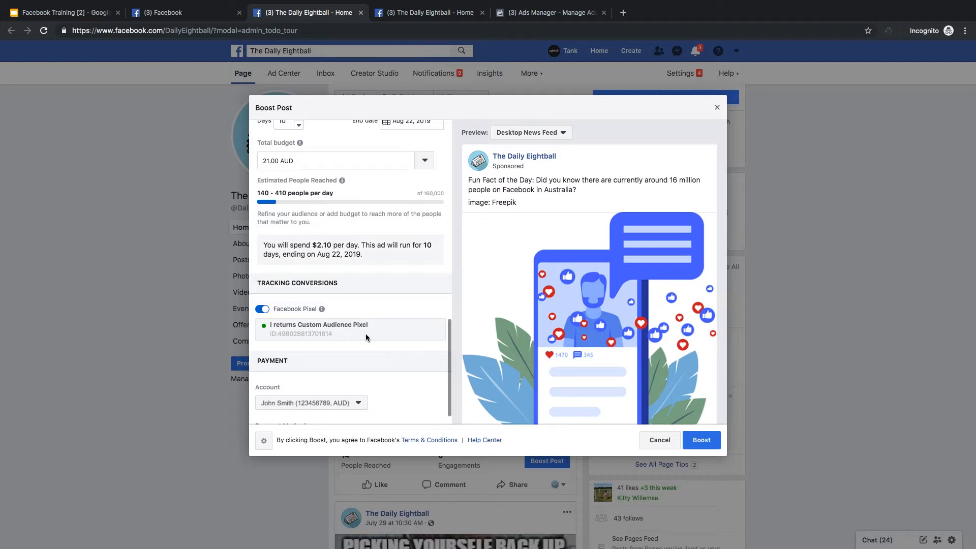
scroll(365, 334, "down", 1)
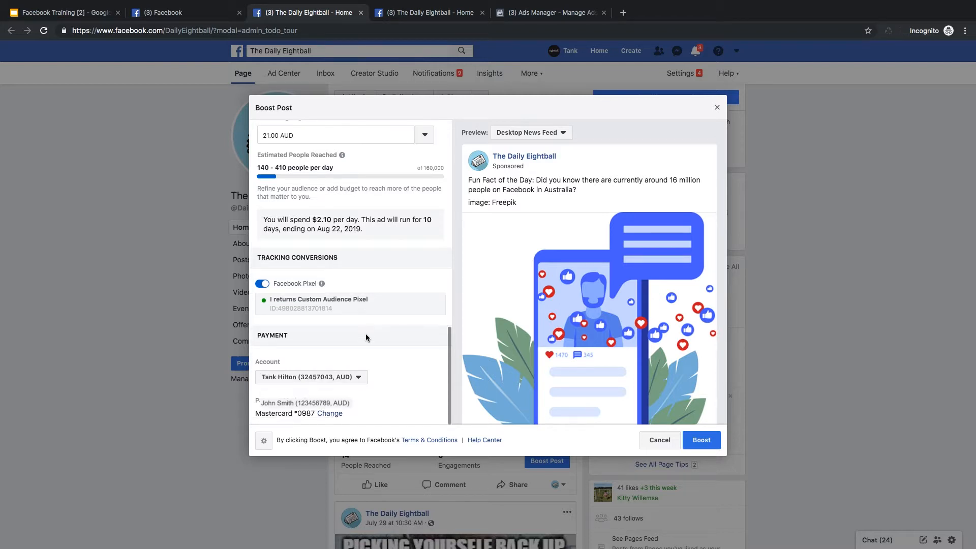
scroll(364, 307, "up", 3)
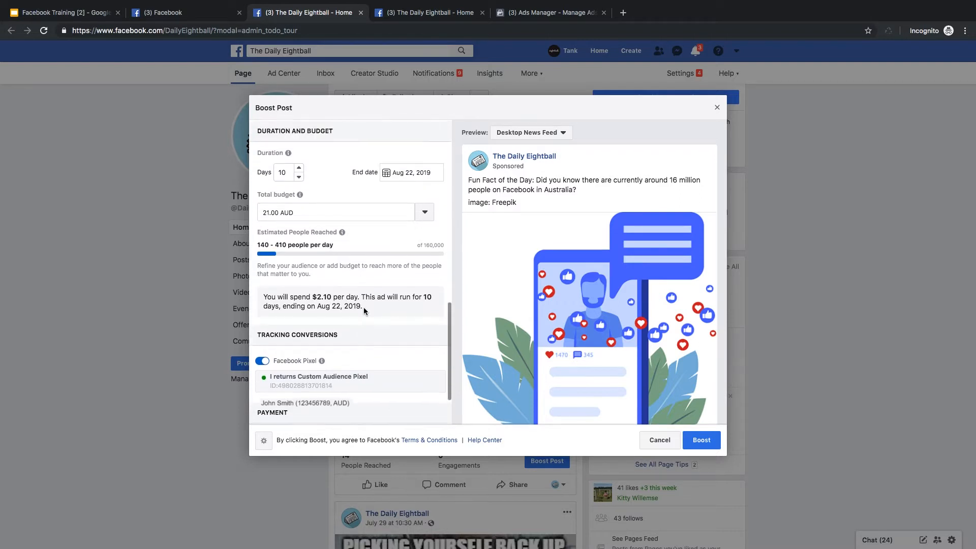
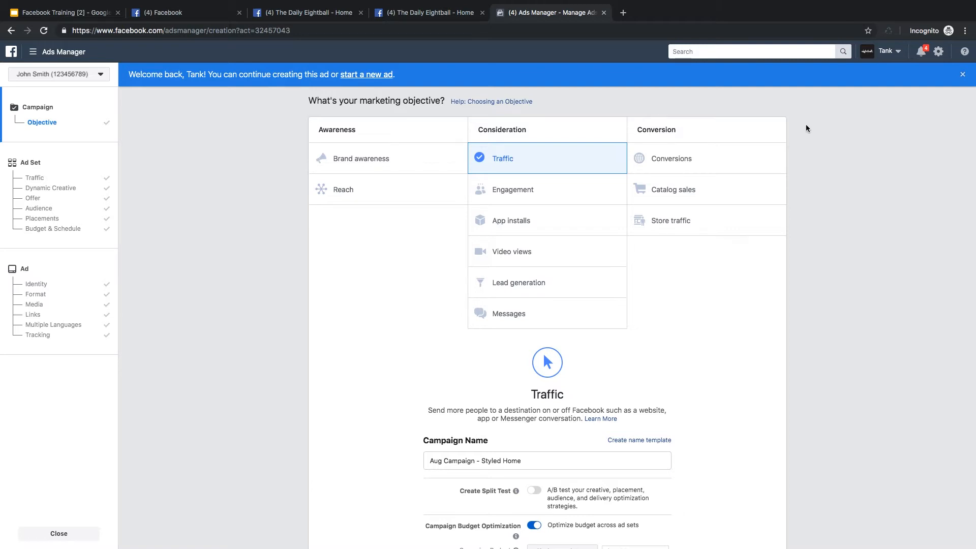
Review the awareness, consideration and conversion objectives, and the Traffic campaign's name, split test and budget optimization settings.
mouse_move(458, 161)
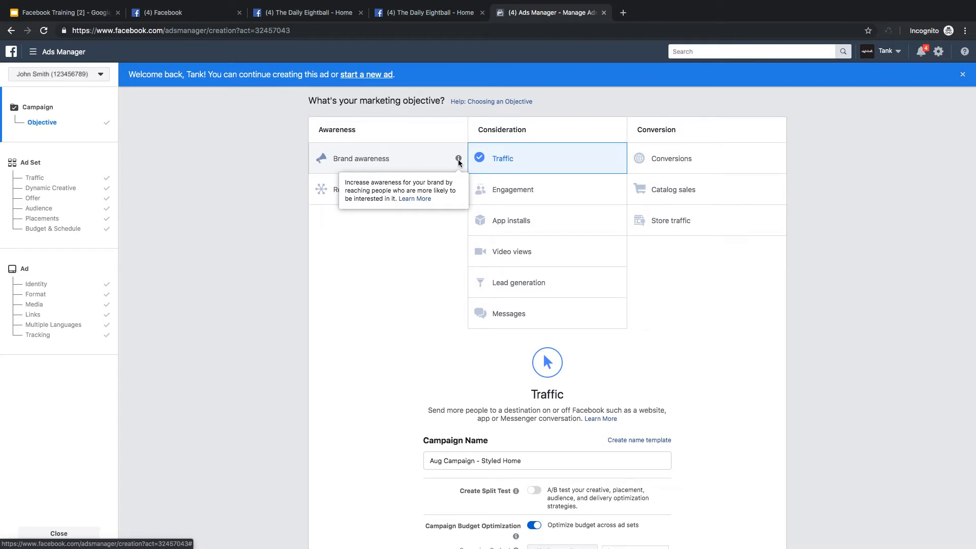
mouse_move(459, 192)
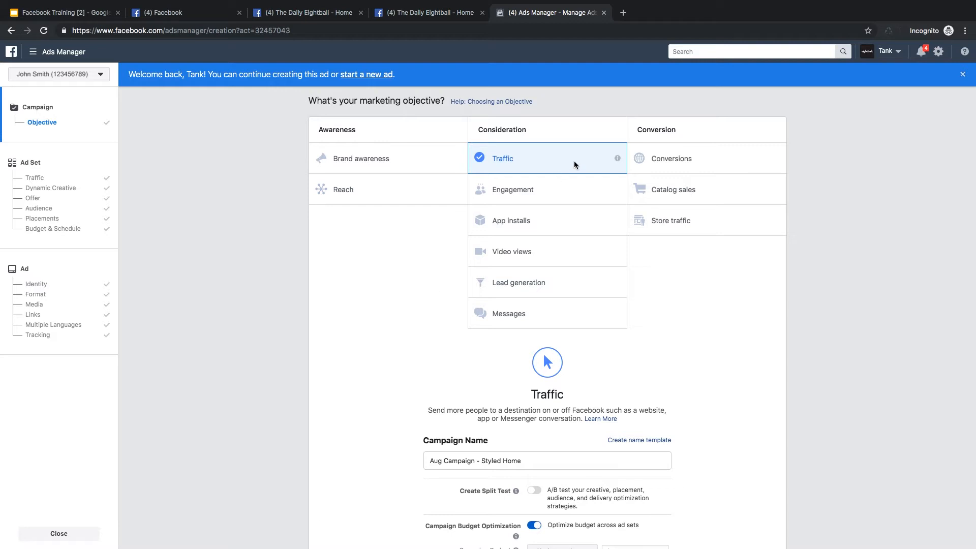
mouse_move(619, 159)
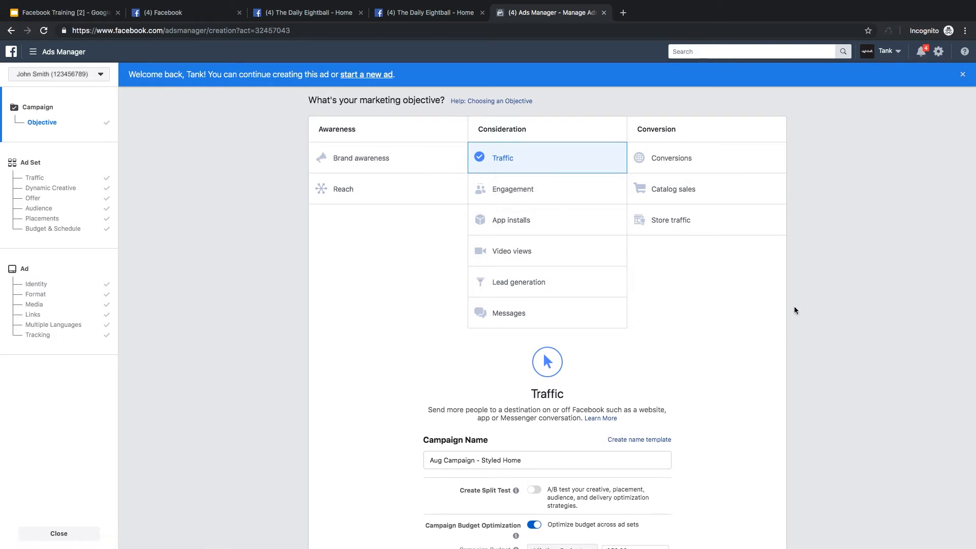
scroll(795, 310, "down", 3)
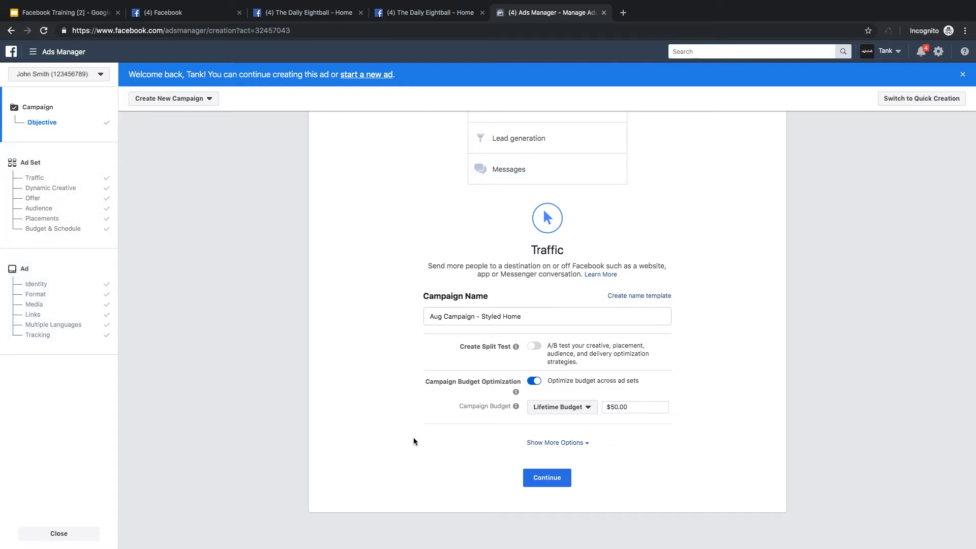
scroll(413, 437, "up", 3)
scroll(366, 409, "down", 3)
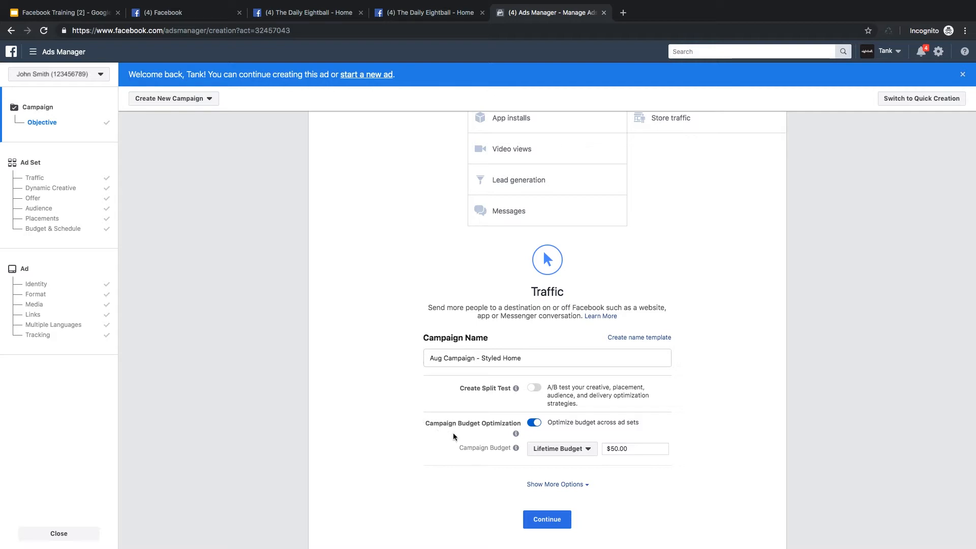
Check the campaign budget types, keep Lifetime Budget, and continue to the ad set.
left_click(576, 457)
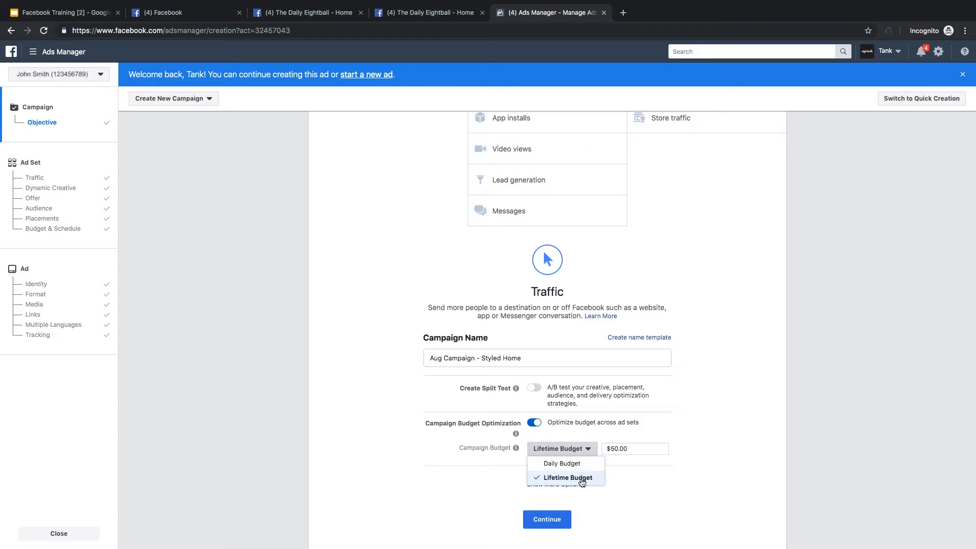
left_click(659, 479)
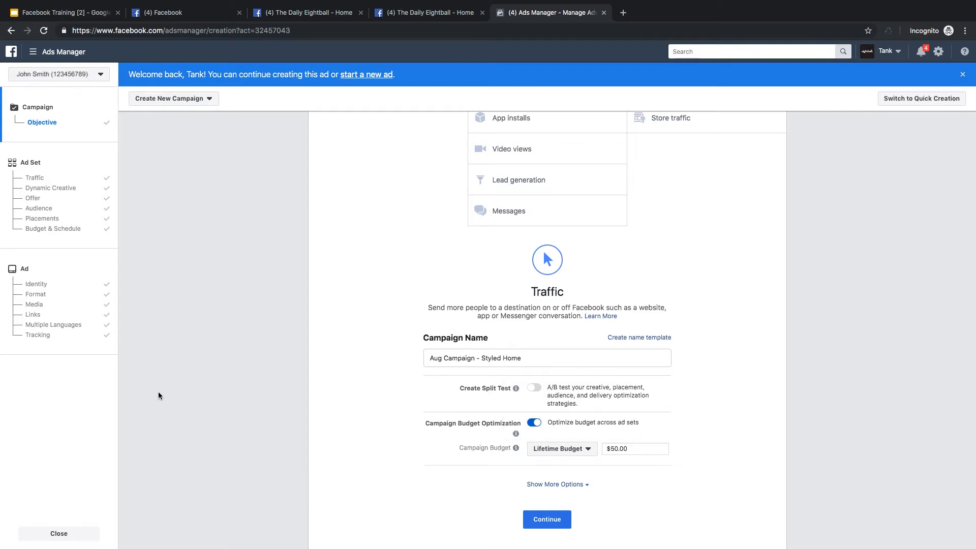
left_click(556, 523)
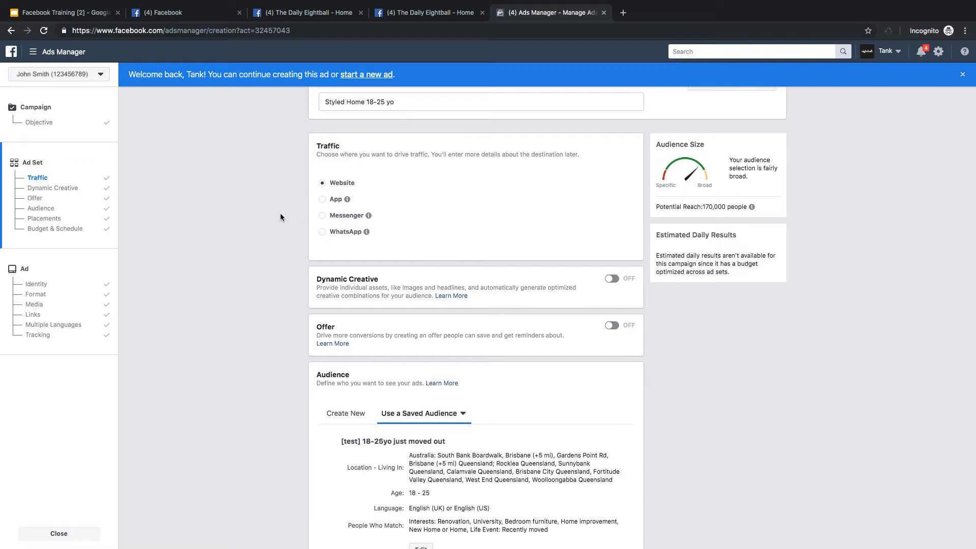
Examine the ad set's traffic destination, dynamic creative, offer, saved audience choices and the selected audience's location criteria.
scroll(278, 343, "down", 2)
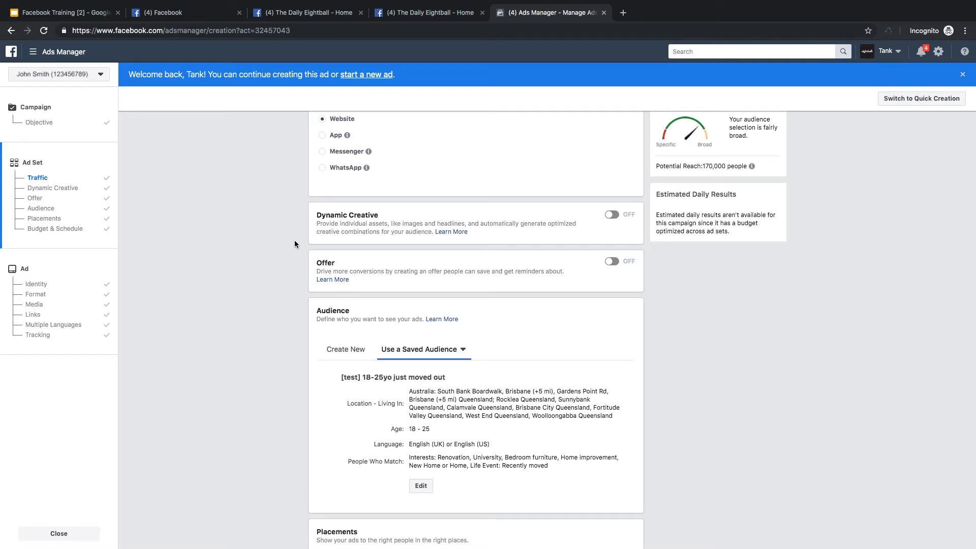
scroll(294, 252, "down", 3)
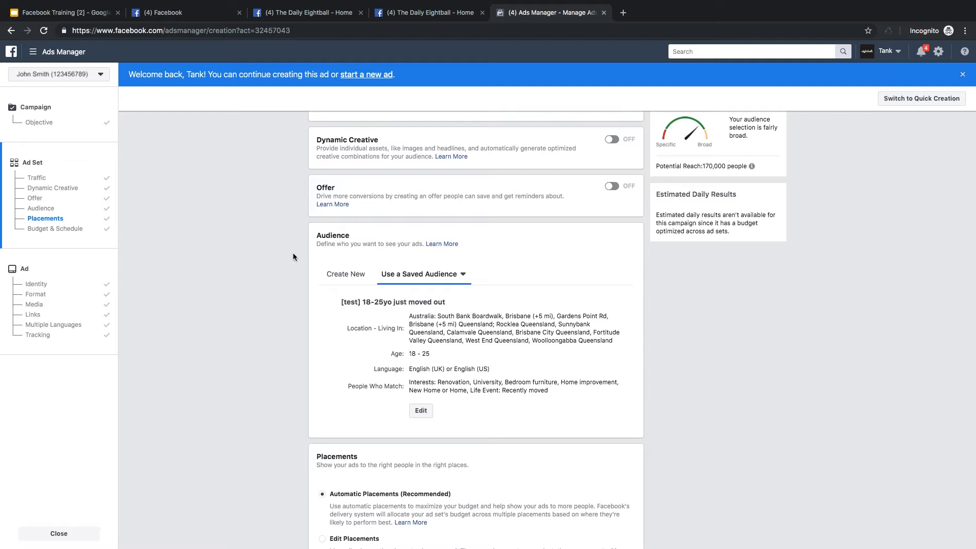
scroll(293, 253, "down", 1)
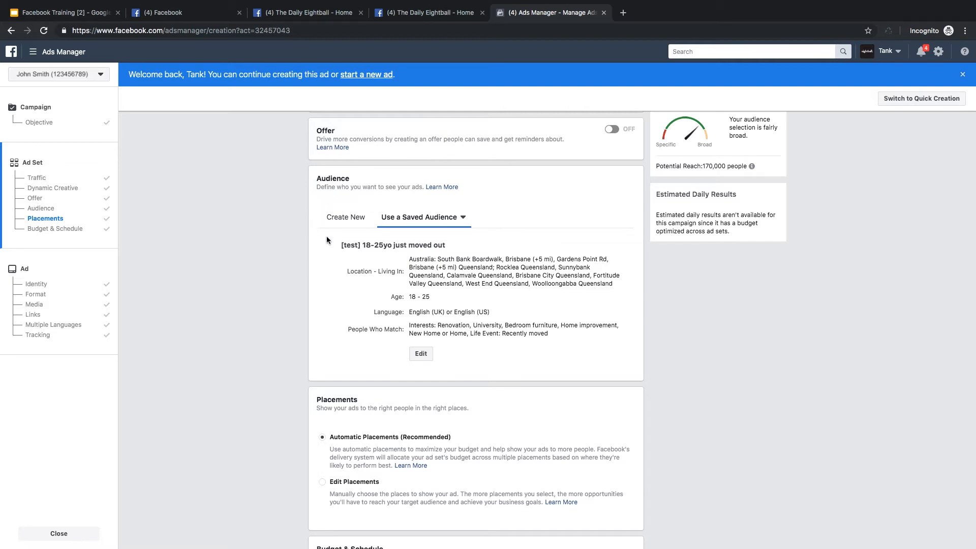
left_click(427, 218)
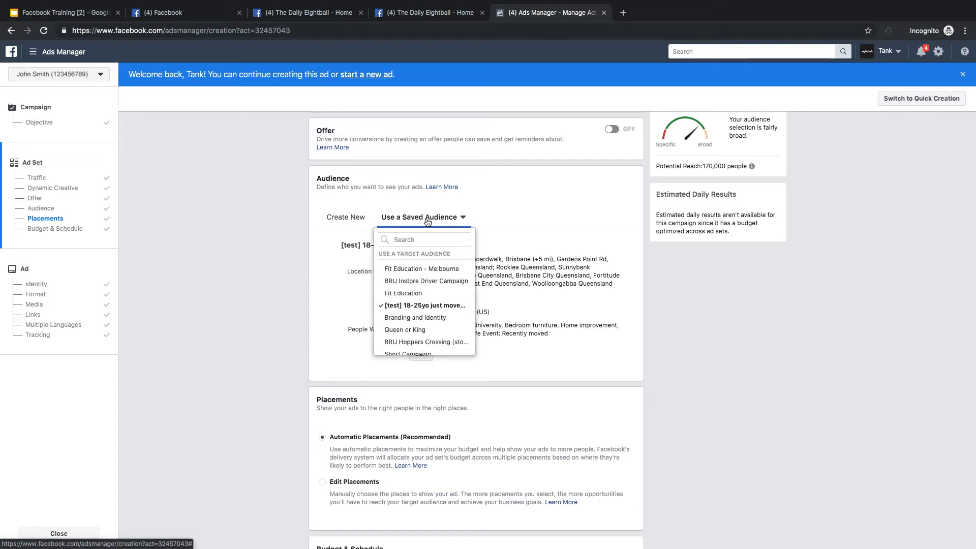
left_click(512, 219)
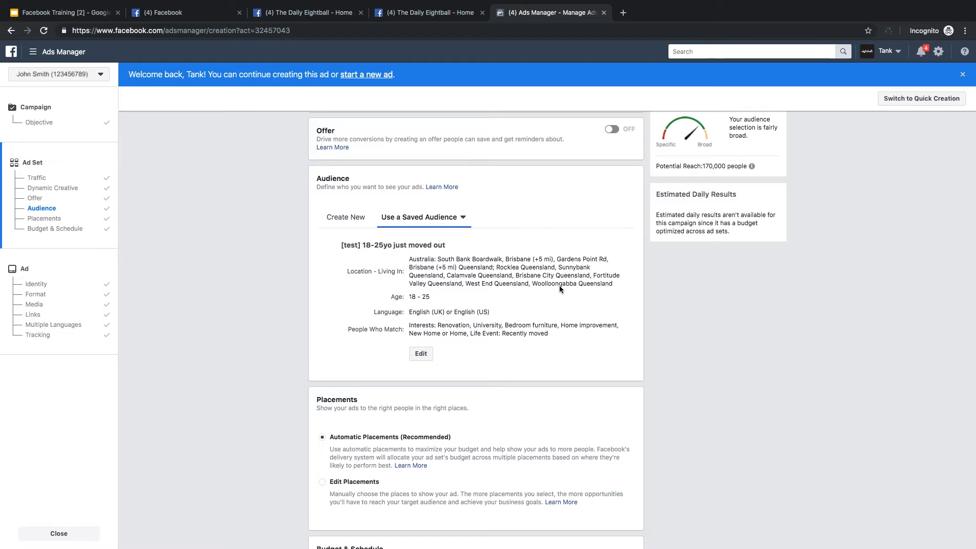
left_click_drag(421, 260, 486, 285)
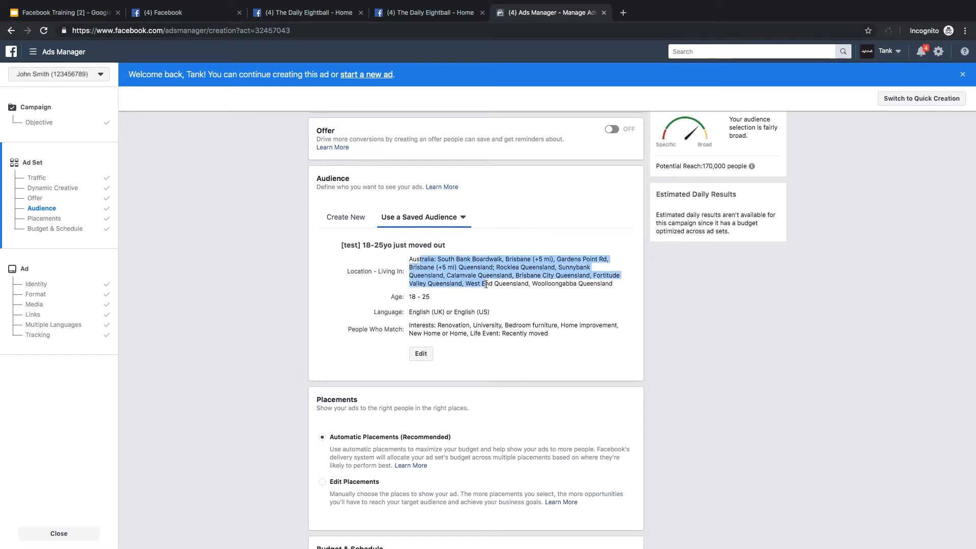
left_click(489, 284)
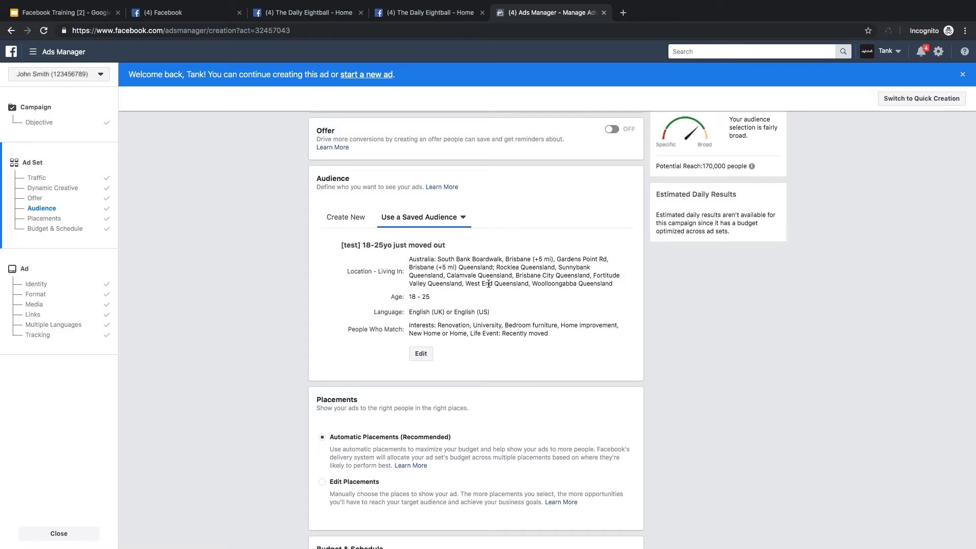
Switch to Edit Placements to examine the available platforms and placements, and return to Automatic Placements.
scroll(489, 284, "down", 2)
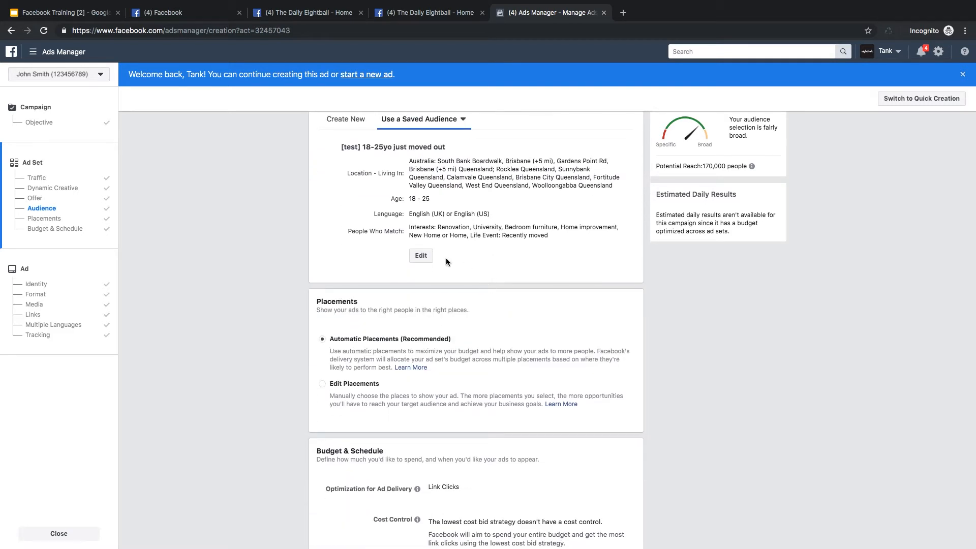
scroll(446, 262, "down", 3)
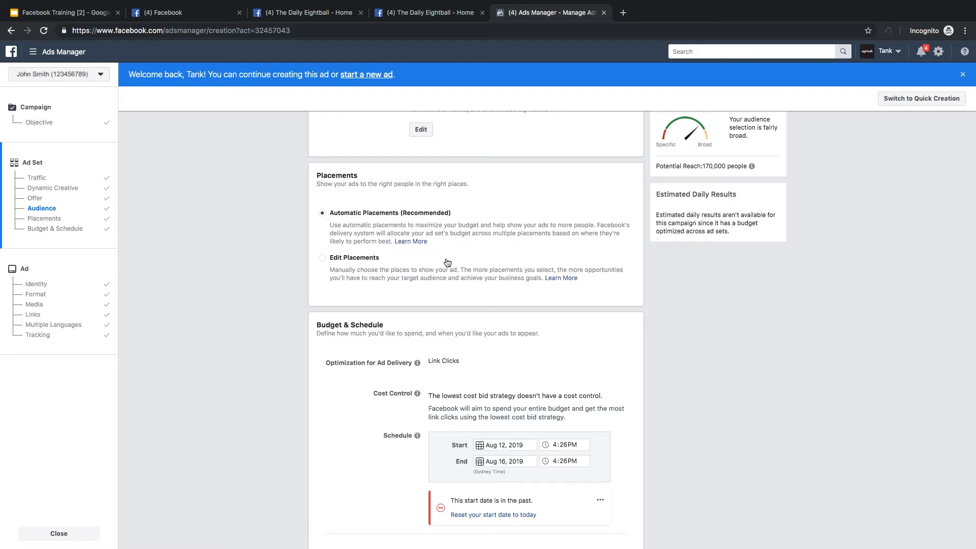
left_click(355, 263)
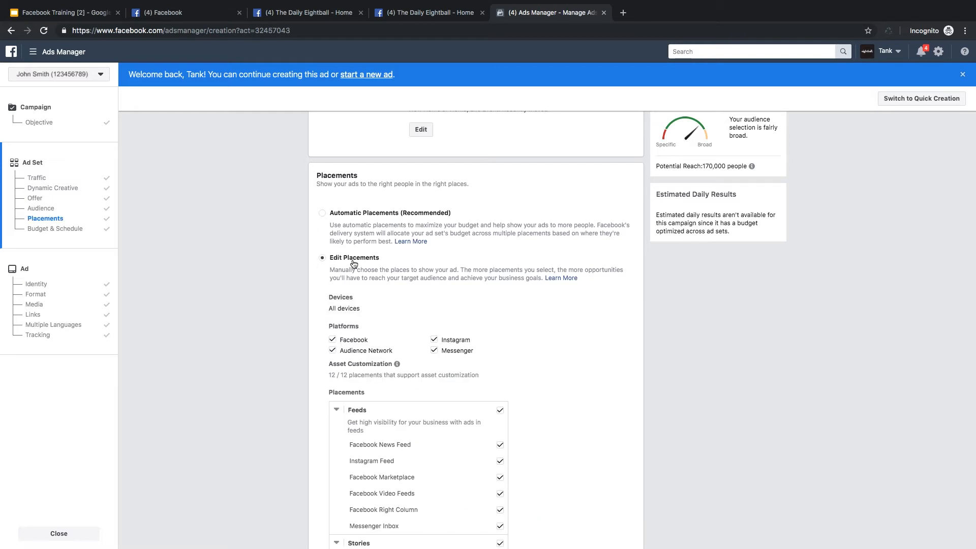
scroll(354, 264, "down", 2)
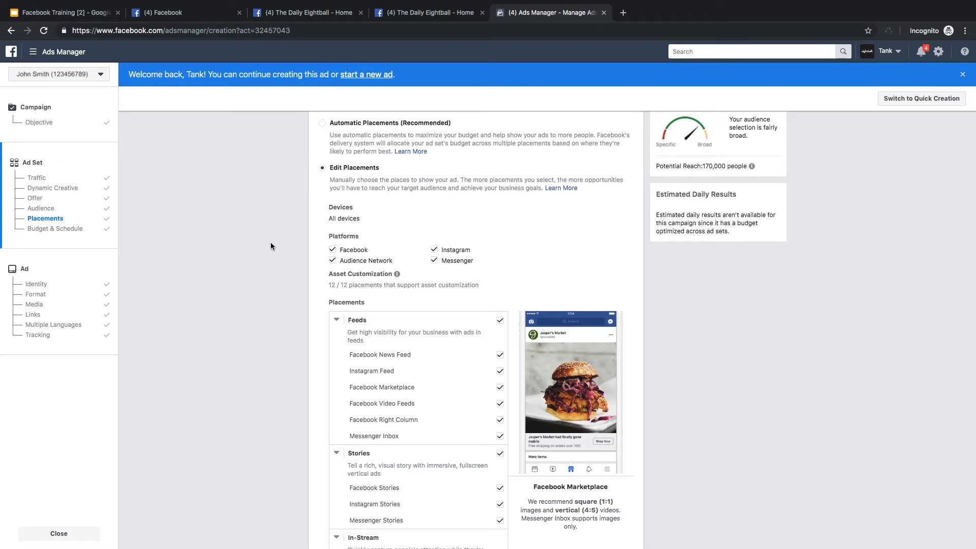
left_click(362, 123)
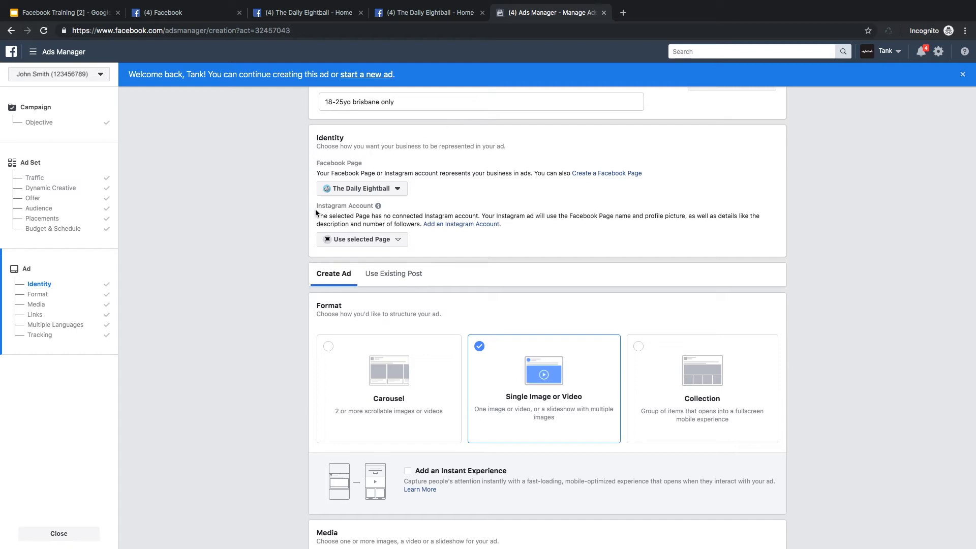
Review the ad's Facebook Page identity, format choices, and image media settings including the placement customization.
mouse_move(321, 200)
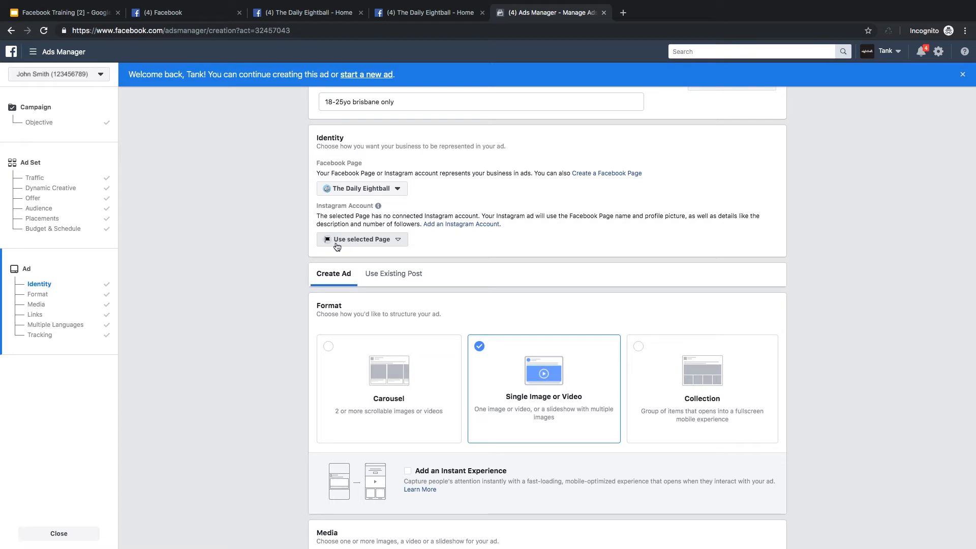
scroll(271, 260, "down", 2)
scroll(272, 259, "down", 2)
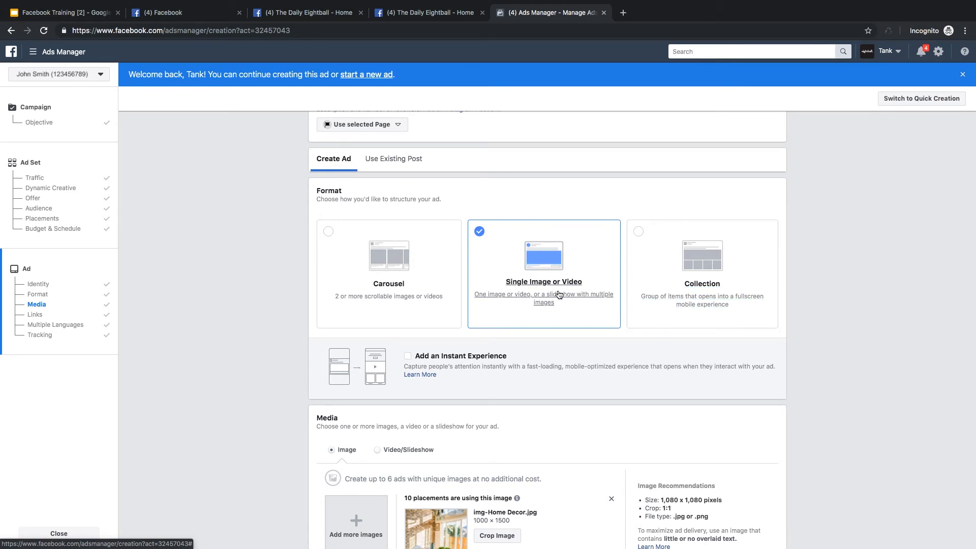
scroll(560, 295, "down", 1)
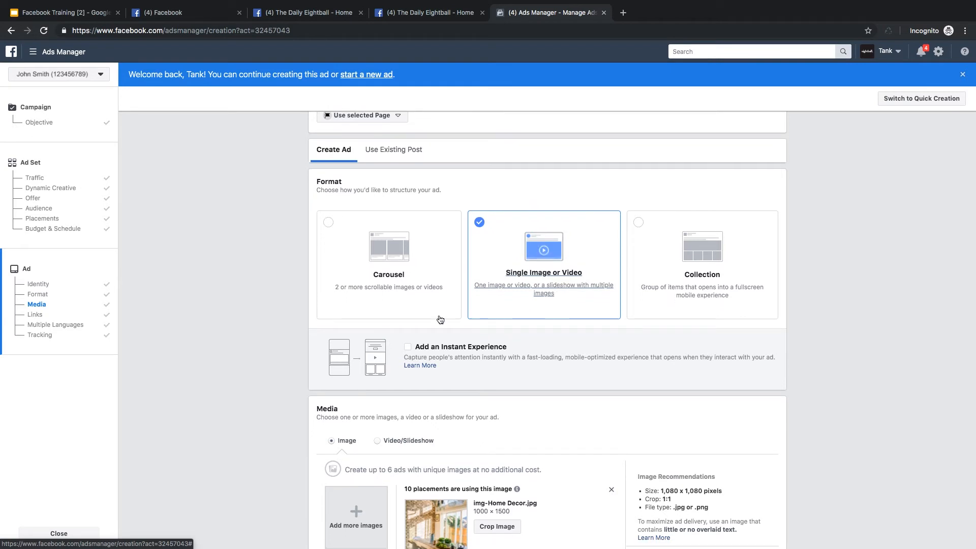
scroll(291, 305, "down", 3)
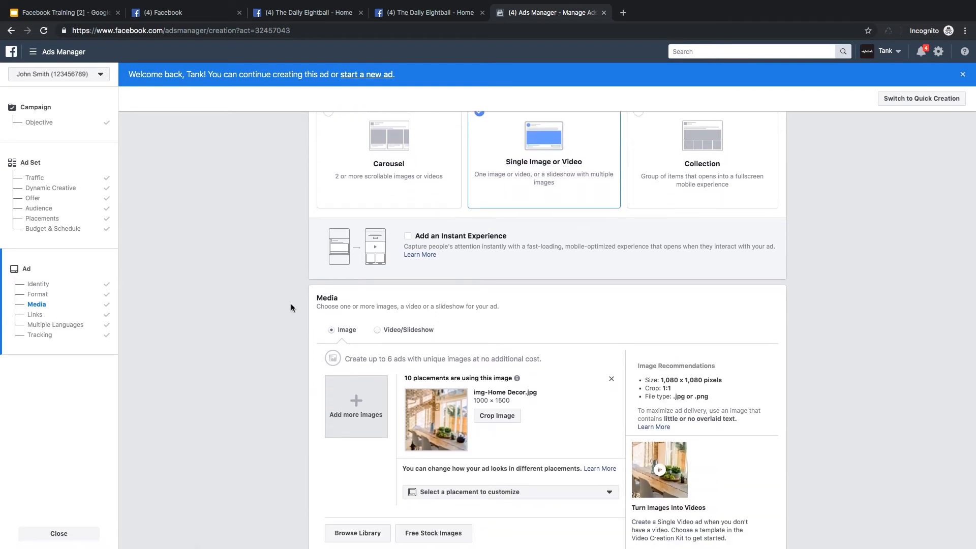
scroll(291, 304, "down", 3)
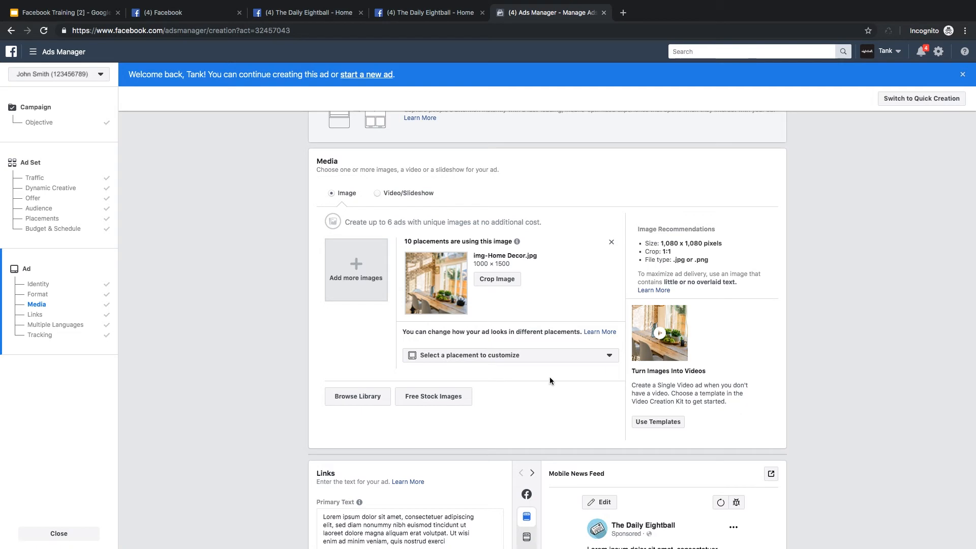
Preview the ad as Desktop News Feed and Instant Articles, and return the preview to Mobile News Feed.
scroll(192, 416, "down", 6)
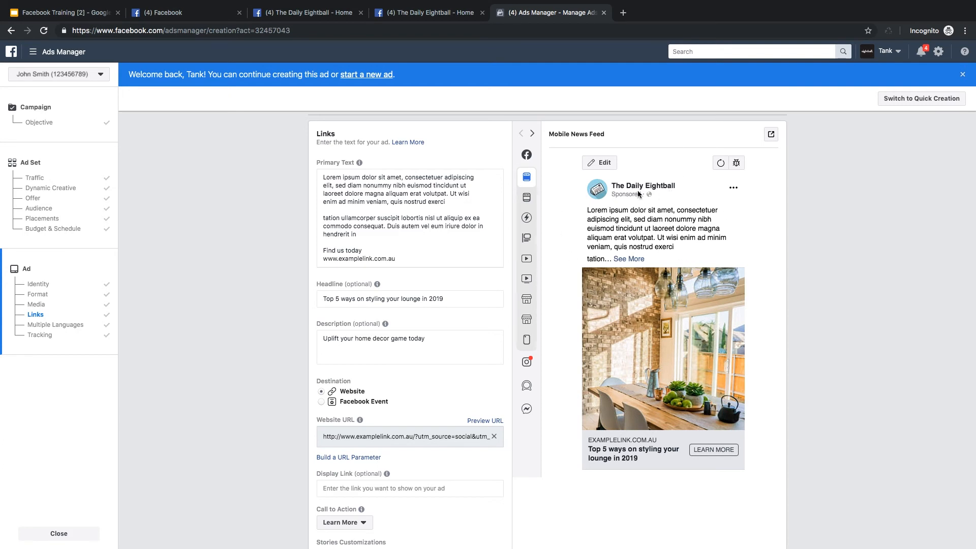
left_click(532, 134)
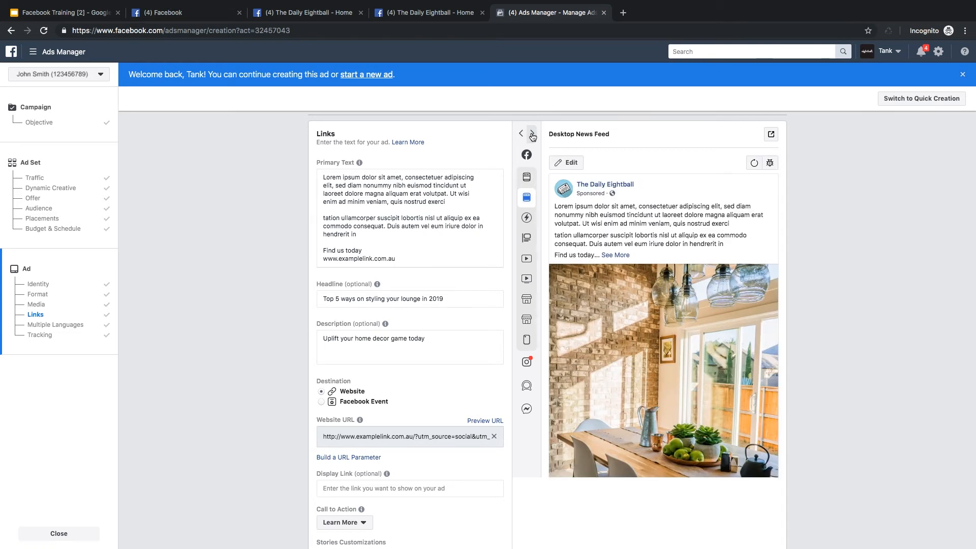
left_click(533, 134)
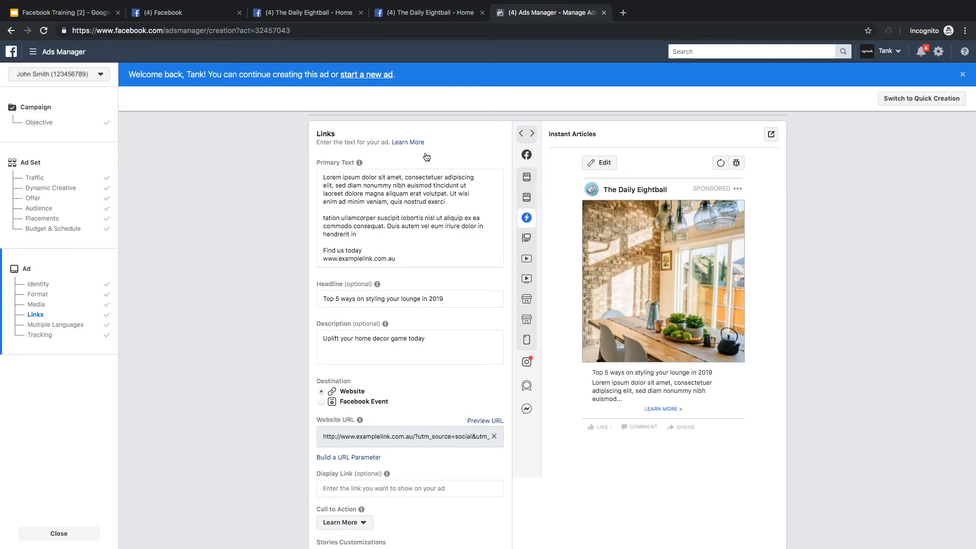
mouse_move(527, 160)
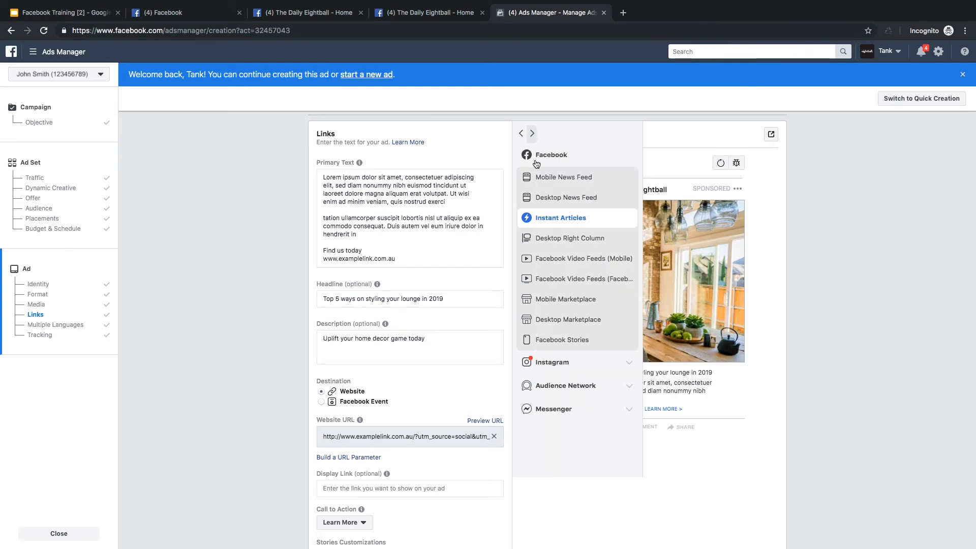
left_click(545, 179)
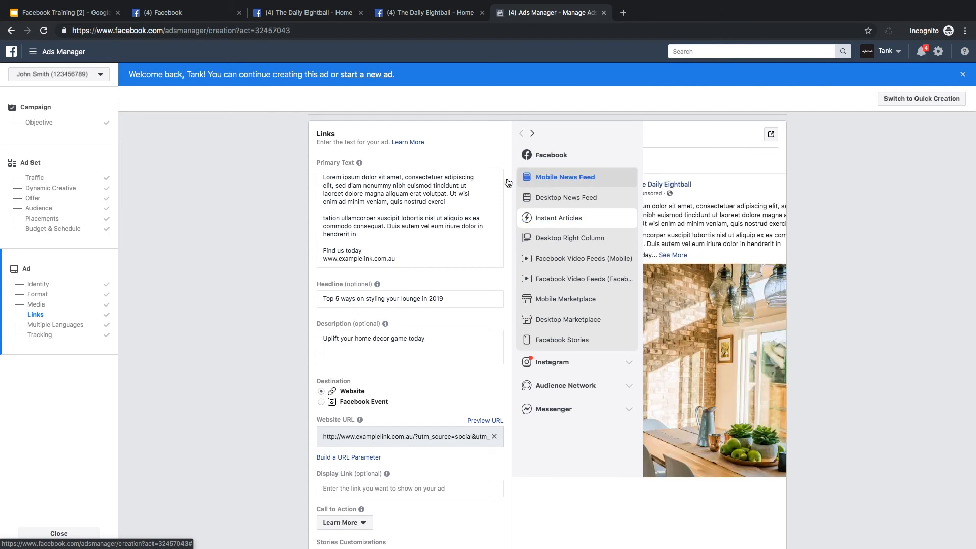
Compare the ad's primary text and headline with the mobile preview, and inspect the full Desktop News Feed preview.
left_click(409, 260)
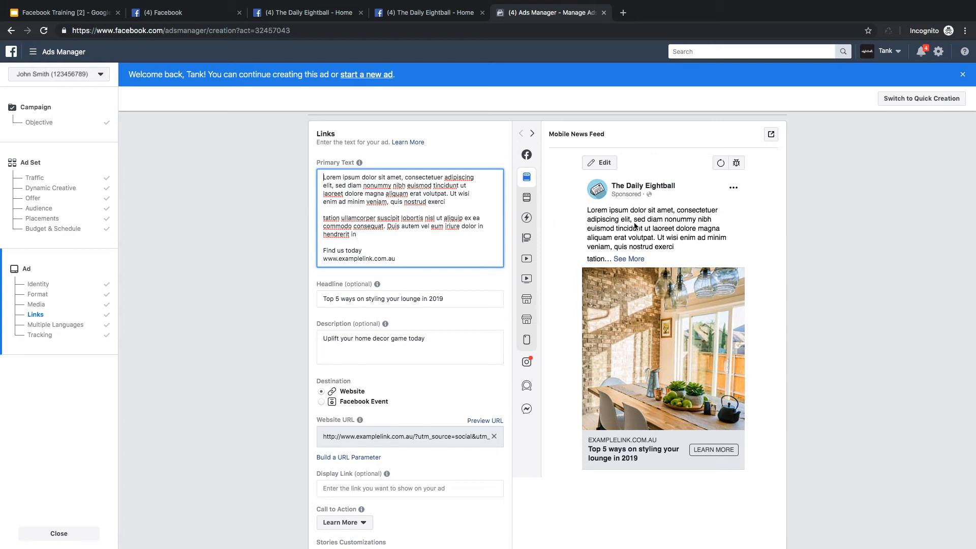
left_click_drag(455, 300, 295, 299)
left_click(295, 299)
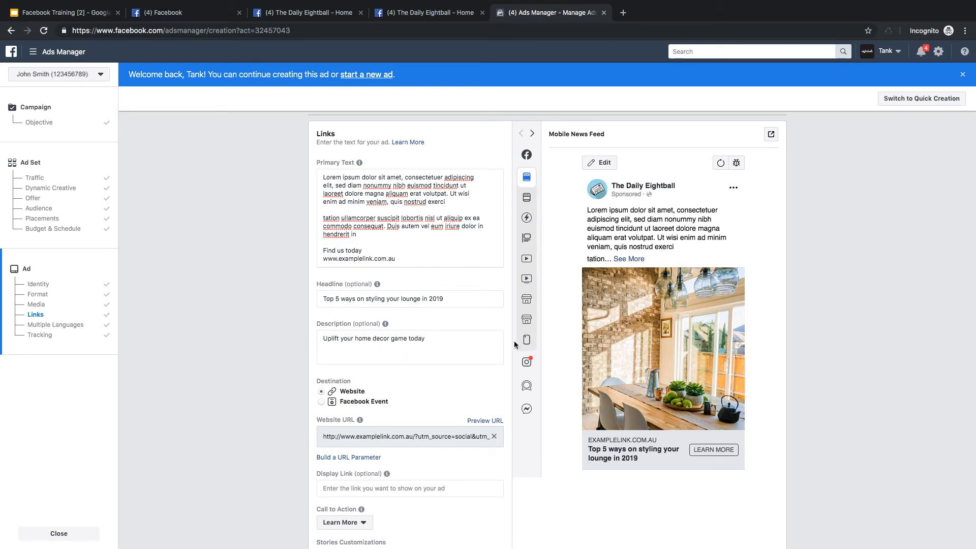
mouse_move(611, 464)
left_click(533, 135)
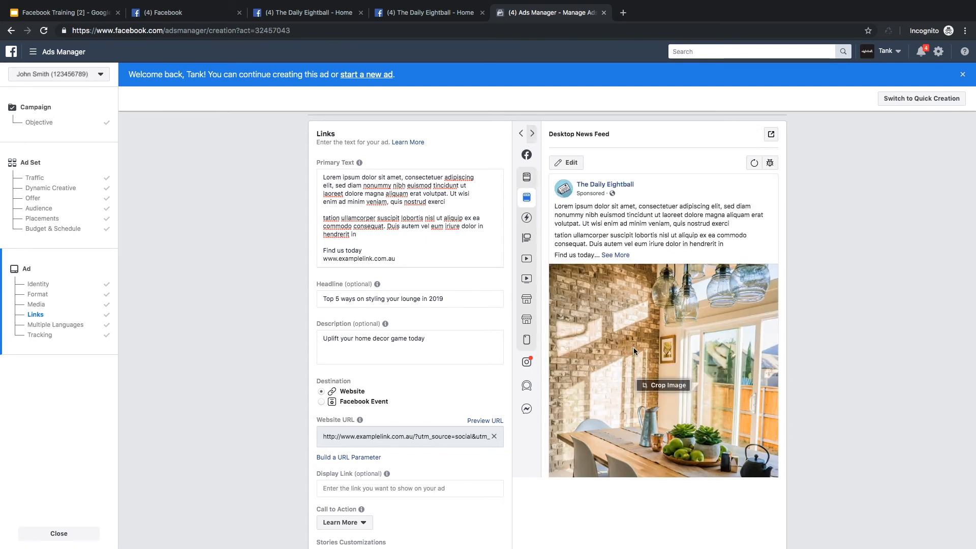
scroll(633, 346, "down", 1)
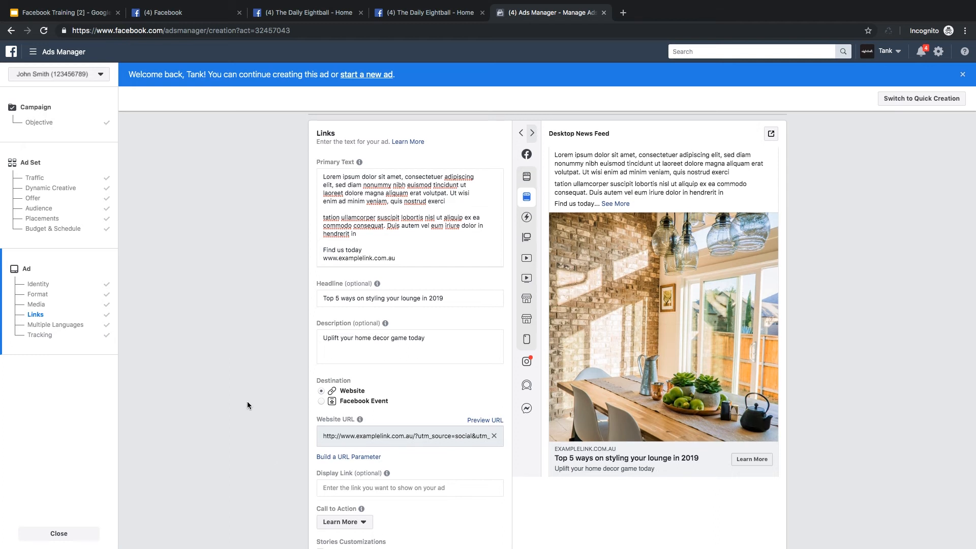
Review the ad's description, destination, website URL, call to action and multiple-language option, and the Facebook Pixel under conversion tracking.
scroll(248, 402, "down", 1)
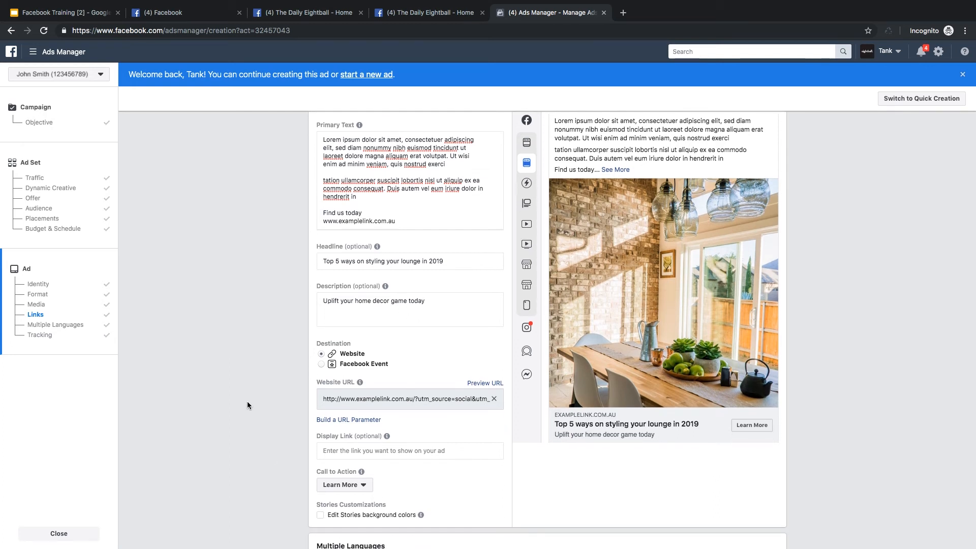
scroll(247, 401, "down", 2)
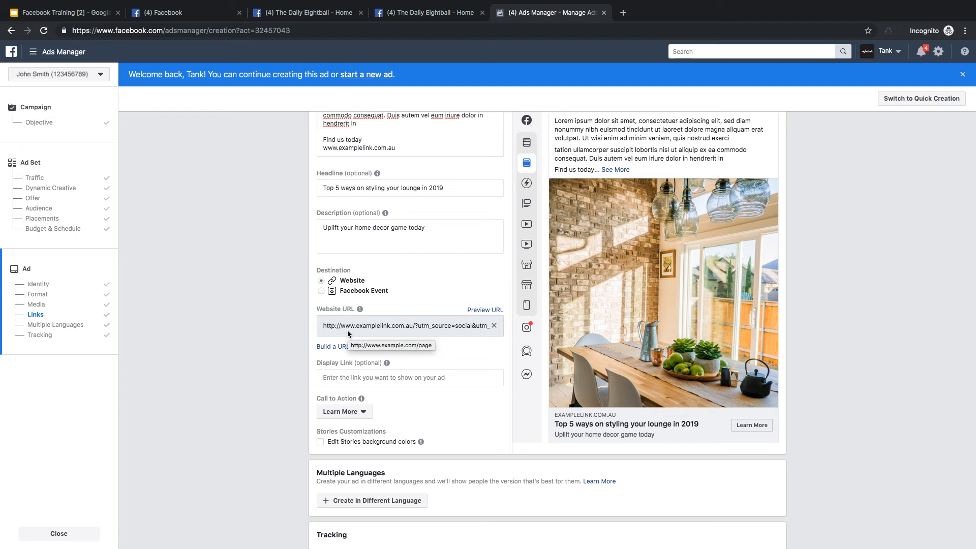
scroll(285, 364, "down", 2)
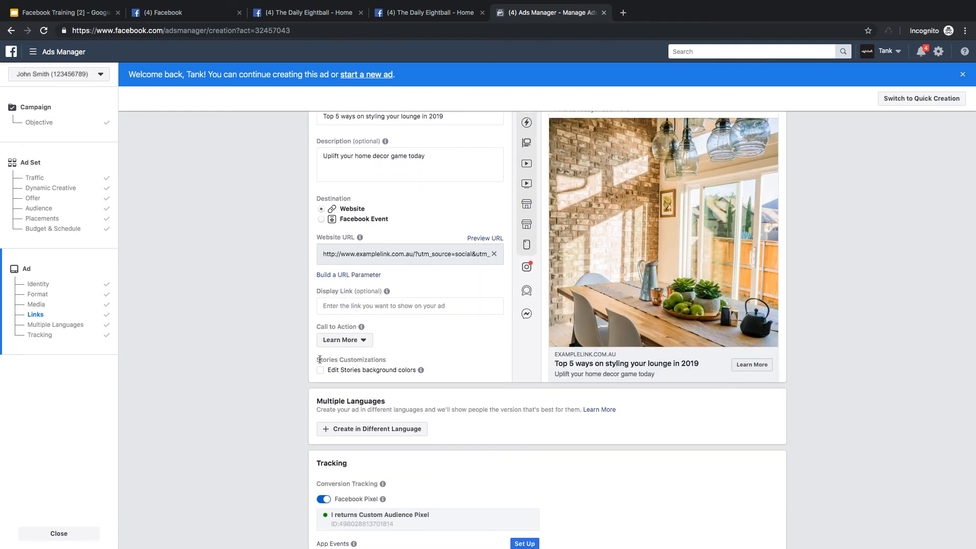
scroll(291, 398, "down", 4)
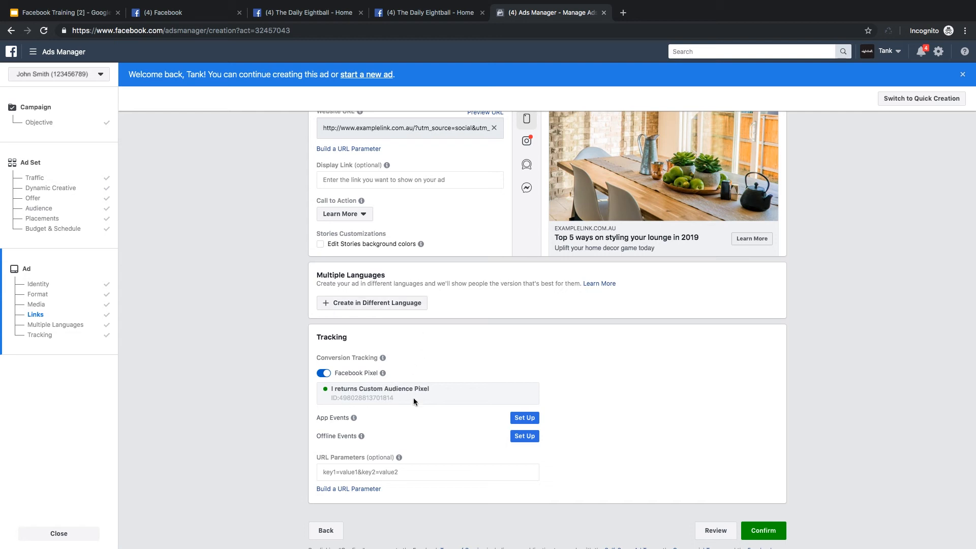
mouse_move(383, 373)
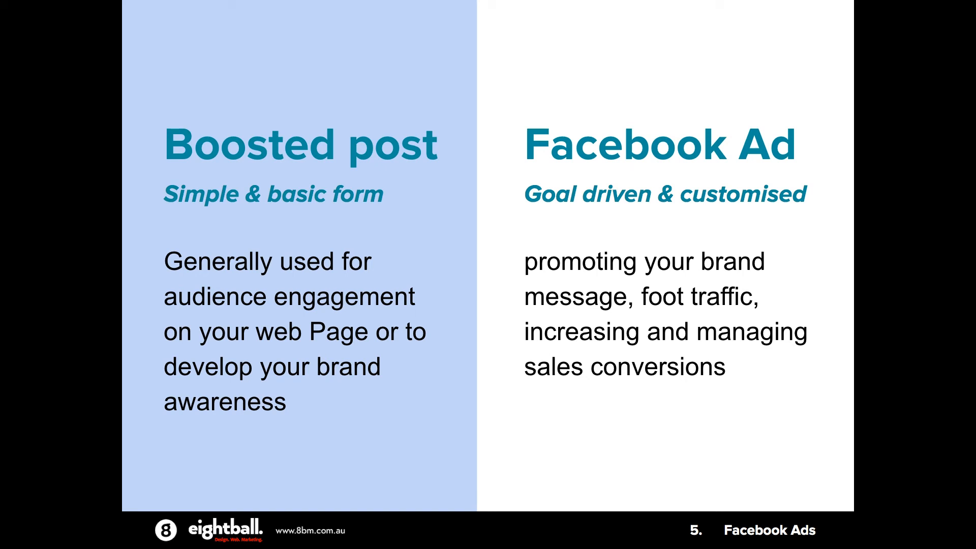
key("Right")
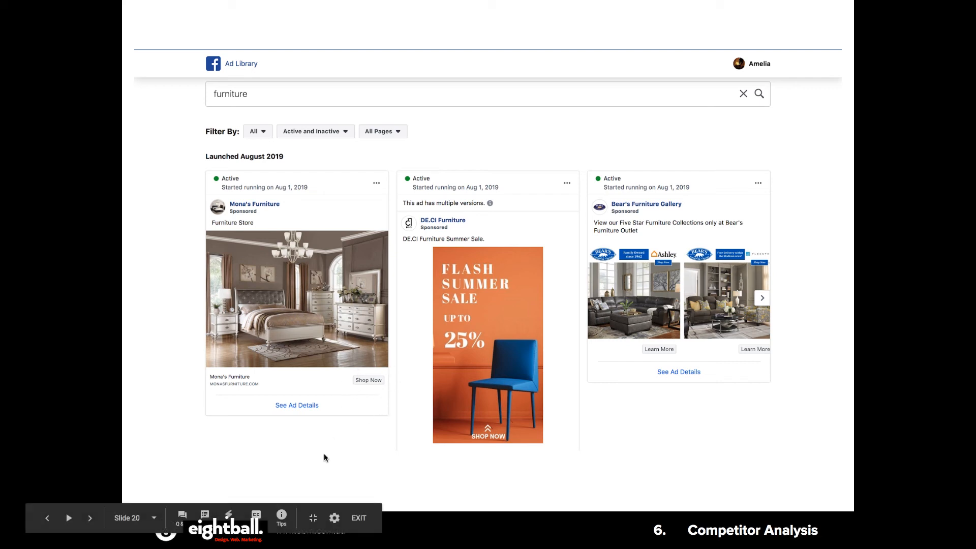
left_click(307, 411)
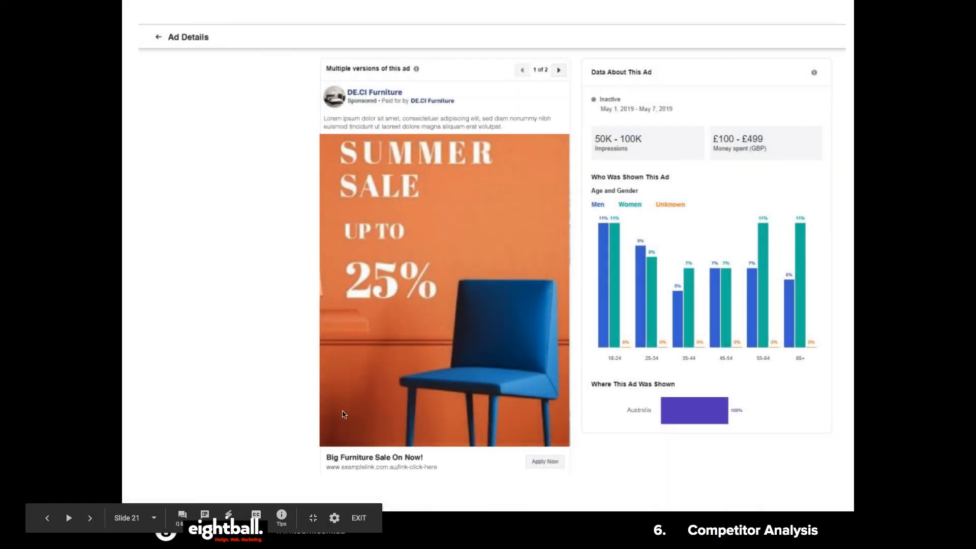